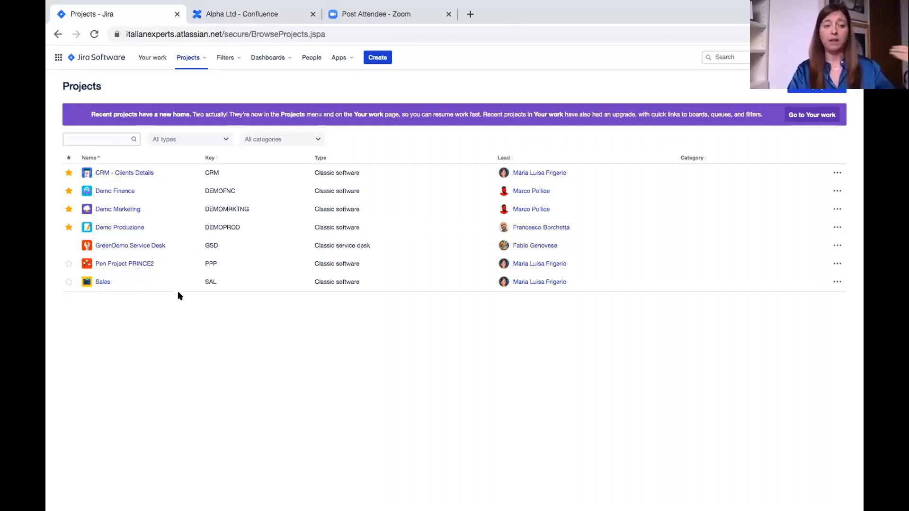
Open the CRM - Clients Details project's Kanban board and go to the Jira administration settings for issues.
{"action": "left_click", "coordinate": [128, 173]}
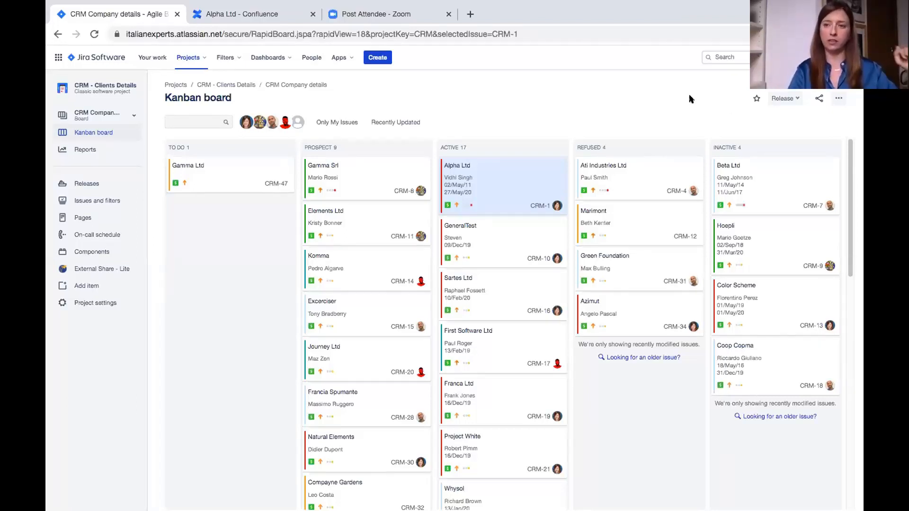
{"action": "left_click", "coordinate": [830, 58]}
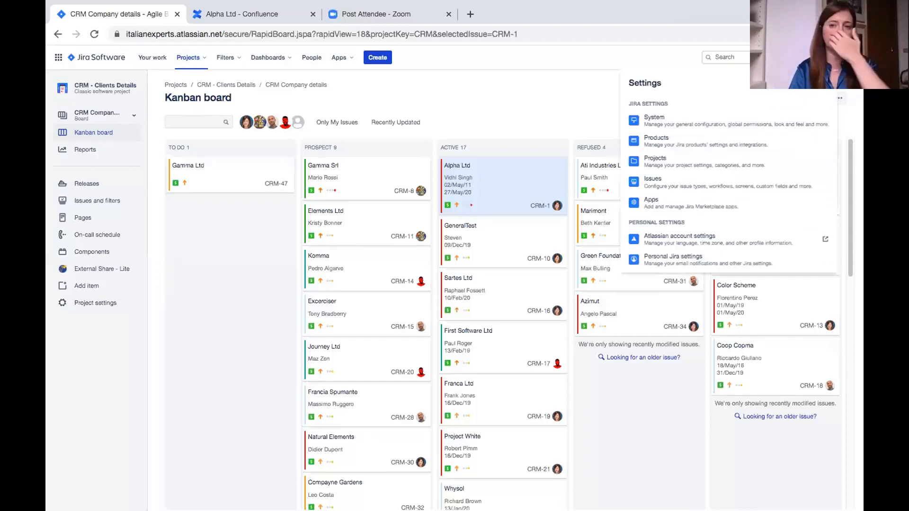
{"action": "left_click", "coordinate": [710, 178]}
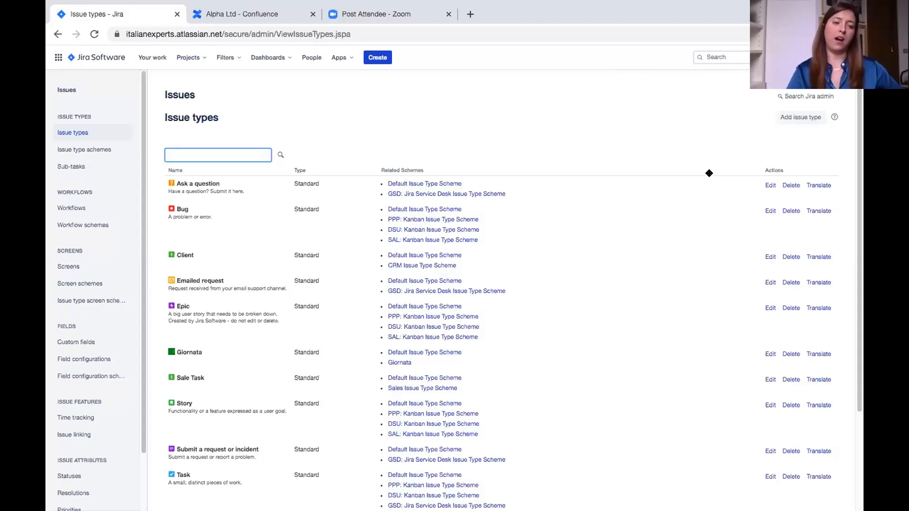
Review the list of issue types with their related schemes and view the form for adding an issue type.
{"action": "scroll", "coordinate": [523, 114], "scroll_direction": "down", "scroll_amount": 1}
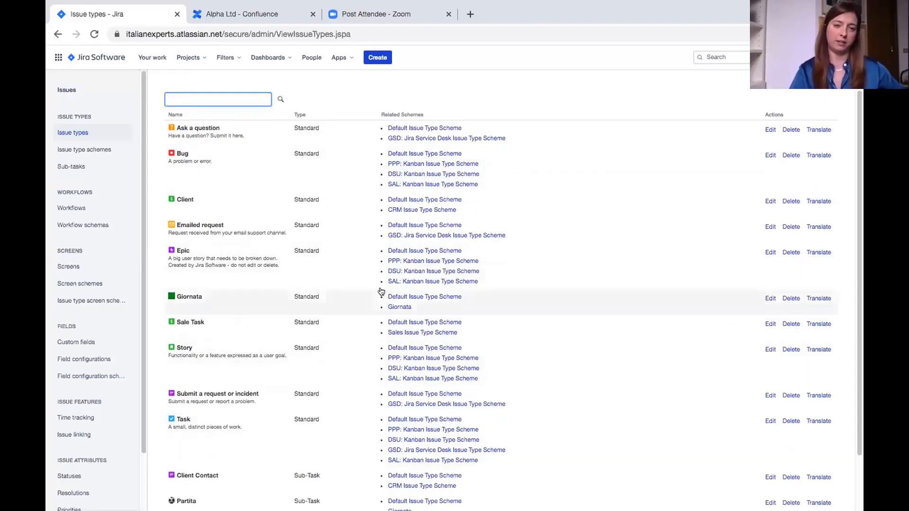
{"action": "scroll", "coordinate": [505, 83], "scroll_direction": "up", "scroll_amount": 1}
{"action": "scroll", "coordinate": [504, 83], "scroll_direction": "up", "scroll_amount": 1}
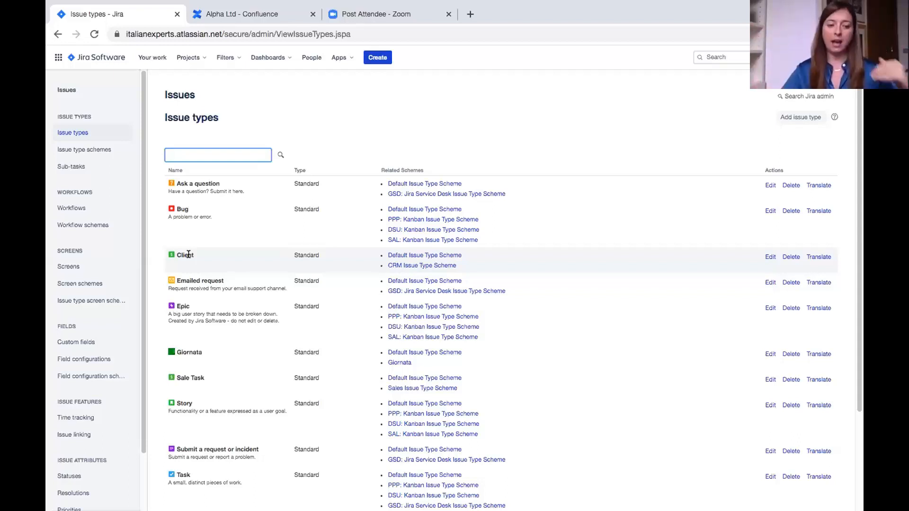
{"action": "scroll", "coordinate": [239, 393], "scroll_direction": "down", "scroll_amount": 1}
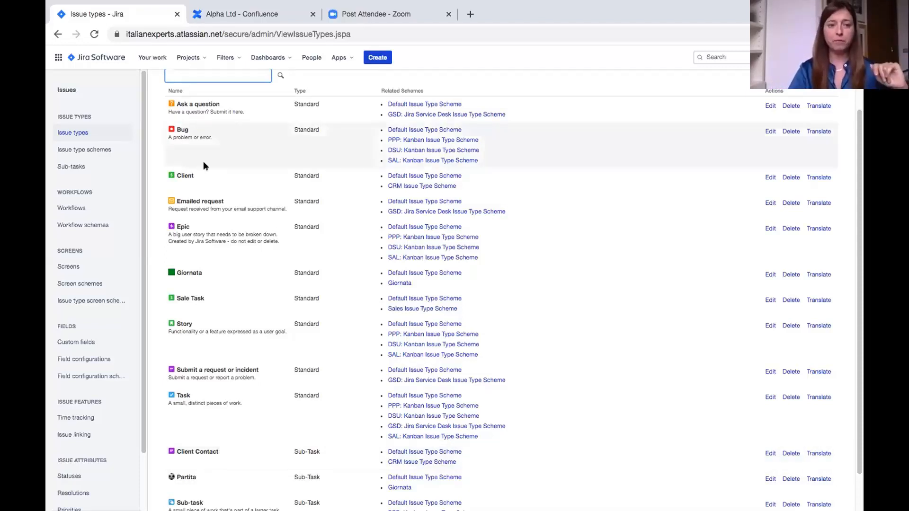
{"action": "scroll", "coordinate": [257, 181], "scroll_direction": "up", "scroll_amount": 2}
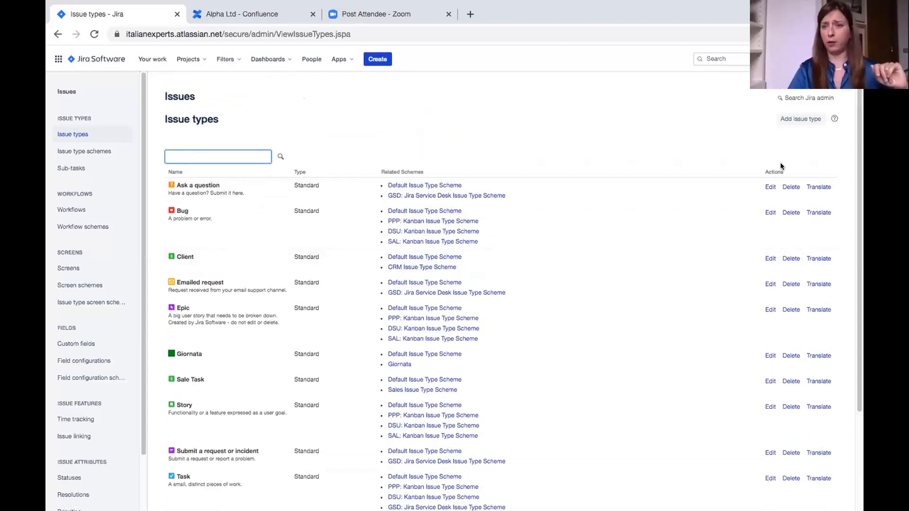
{"action": "left_click", "coordinate": [813, 122]}
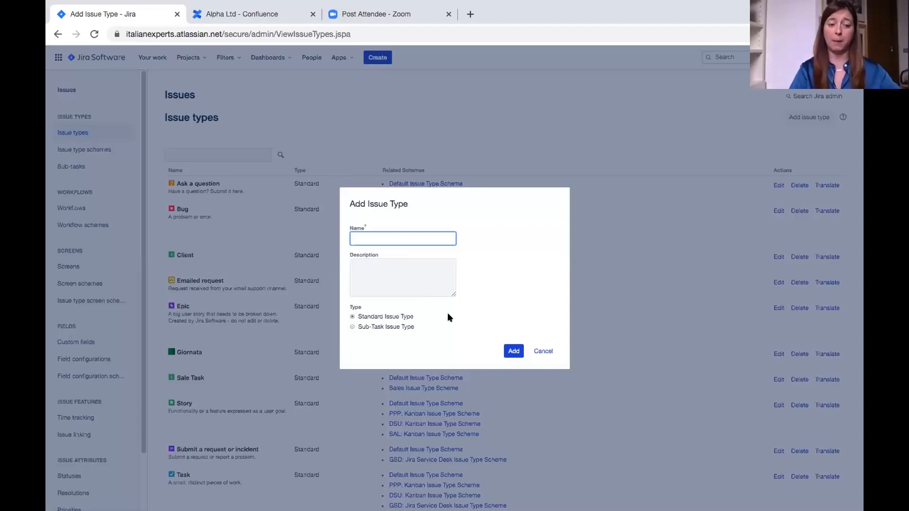
{"action": "left_click", "coordinate": [541, 351]}
Open the issue type schemes through the Client type's CRM Issue Type Scheme and review their issue types and projects.
{"action": "scroll", "coordinate": [541, 348], "scroll_direction": "down", "scroll_amount": 3}
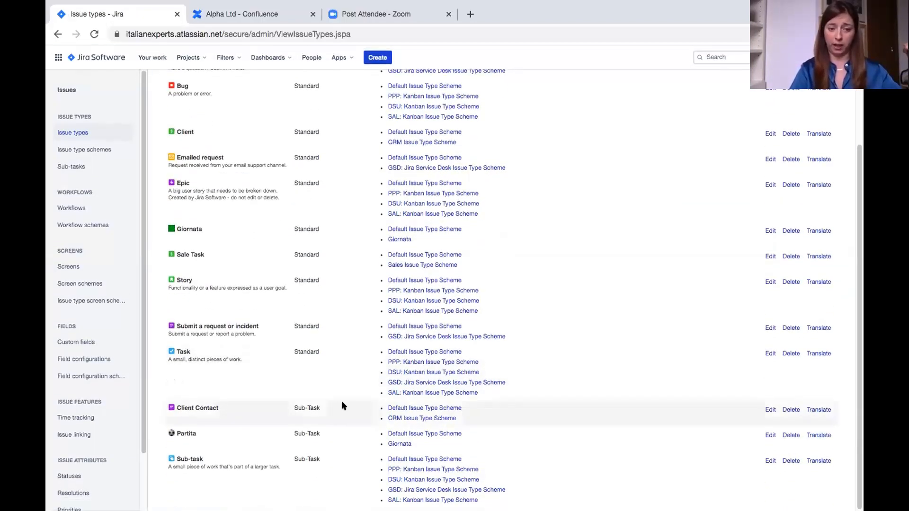
{"action": "scroll", "coordinate": [286, 403], "scroll_direction": "up", "scroll_amount": 1}
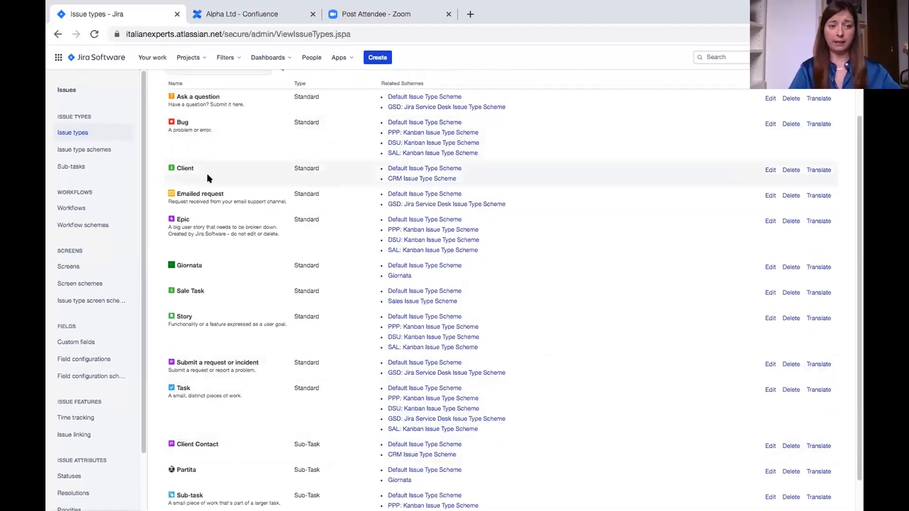
{"action": "left_click", "coordinate": [426, 179]}
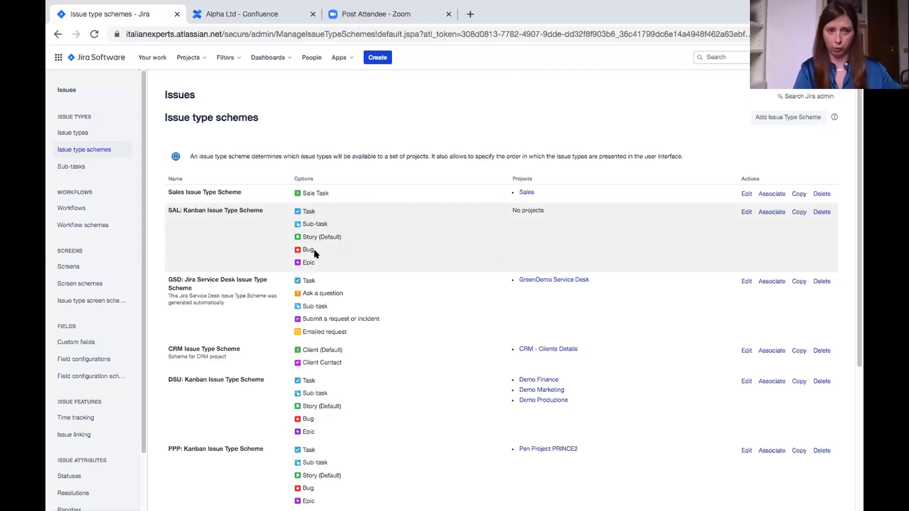
{"action": "scroll", "coordinate": [314, 249], "scroll_direction": "down", "scroll_amount": 2}
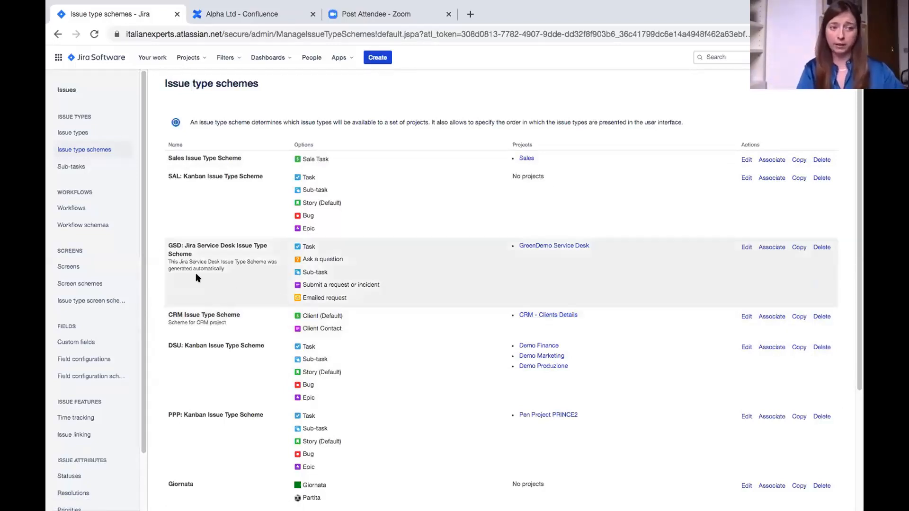
View the CRM Workflow as a diagram from the CRM Workflow Scheme and return to the overview of workflow schemes.
{"action": "left_click", "coordinate": [81, 209]}
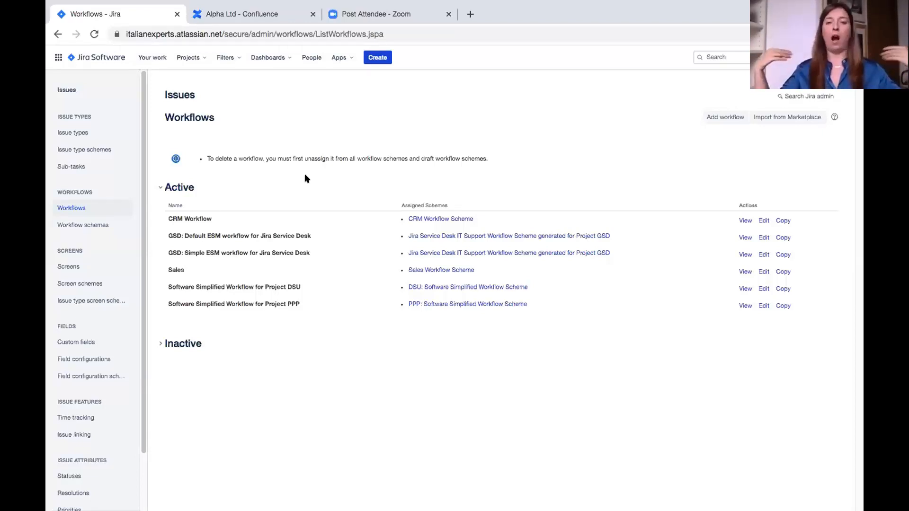
{"action": "left_click", "coordinate": [431, 221]}
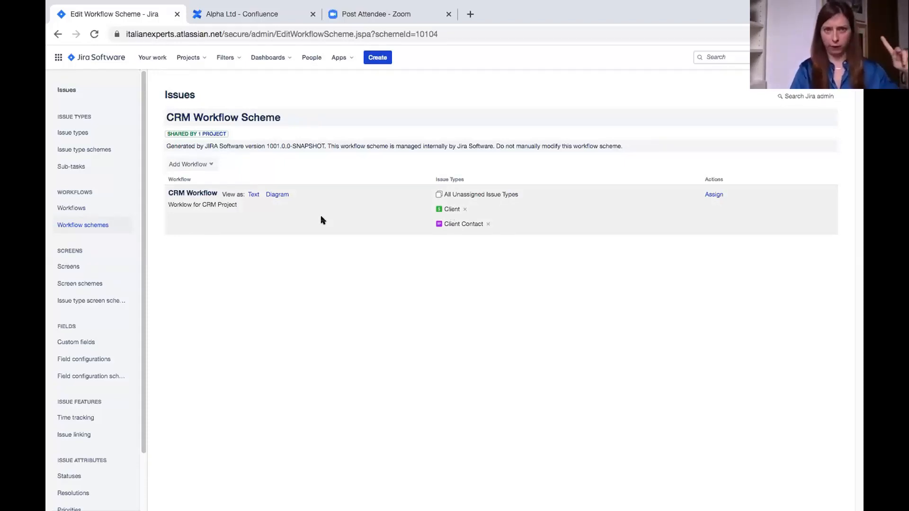
{"action": "left_click", "coordinate": [276, 194]}
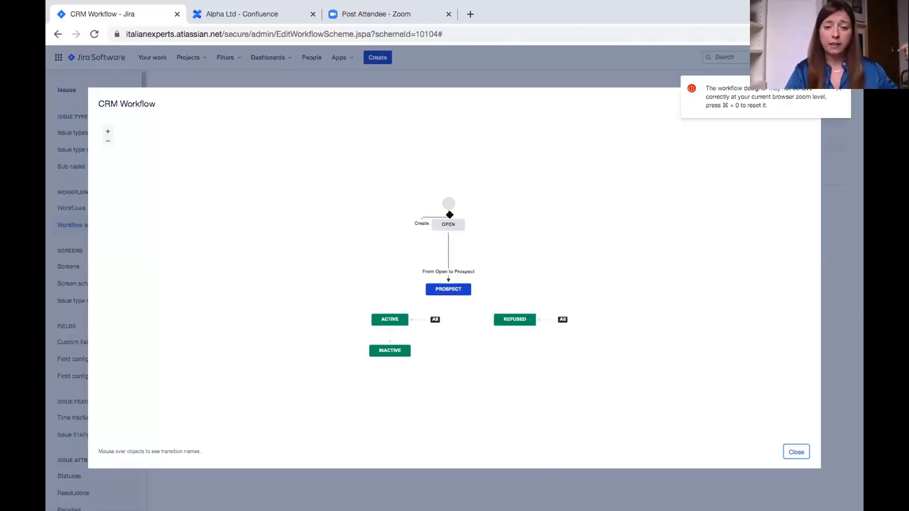
{"action": "mouse_move", "coordinate": [451, 291]}
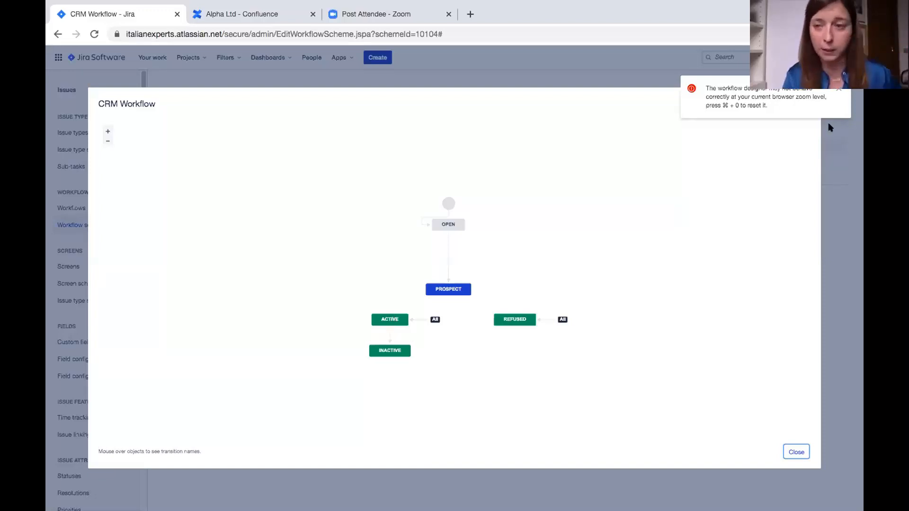
{"action": "left_click", "coordinate": [839, 88]}
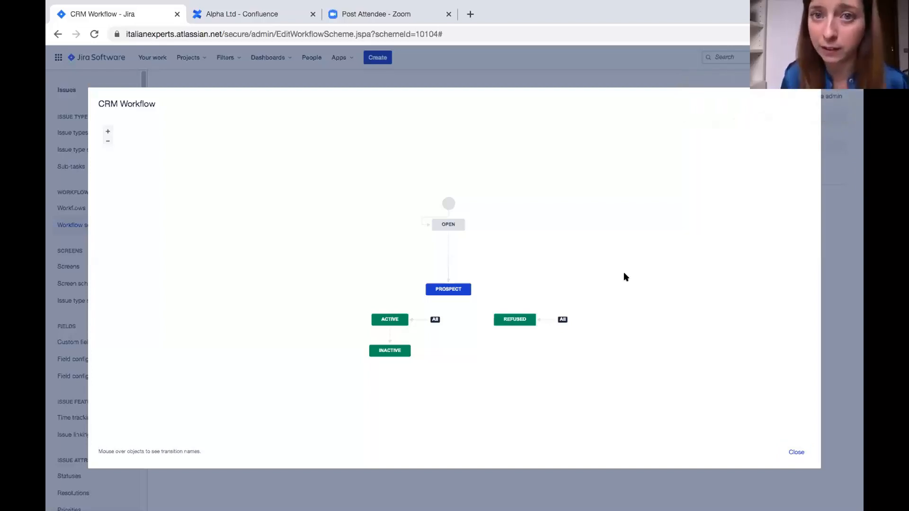
{"action": "left_click", "coordinate": [796, 451]}
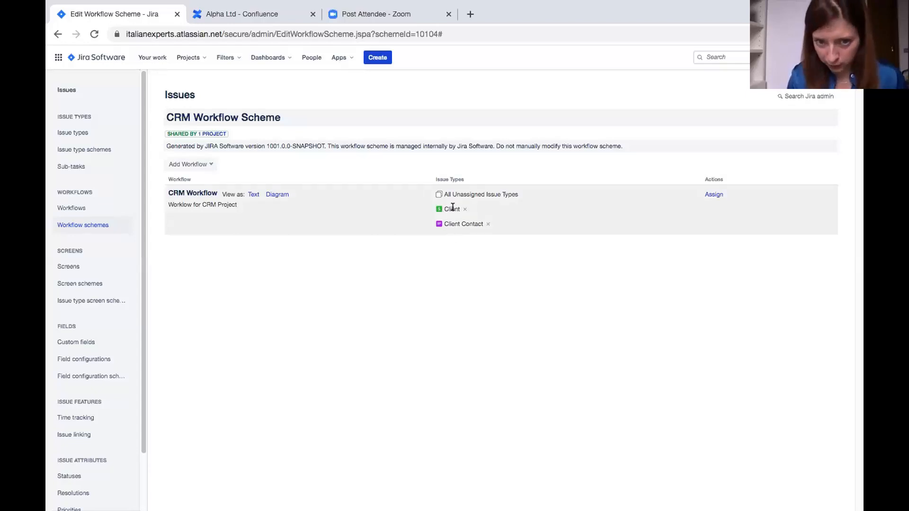
{"action": "left_click", "coordinate": [71, 225]}
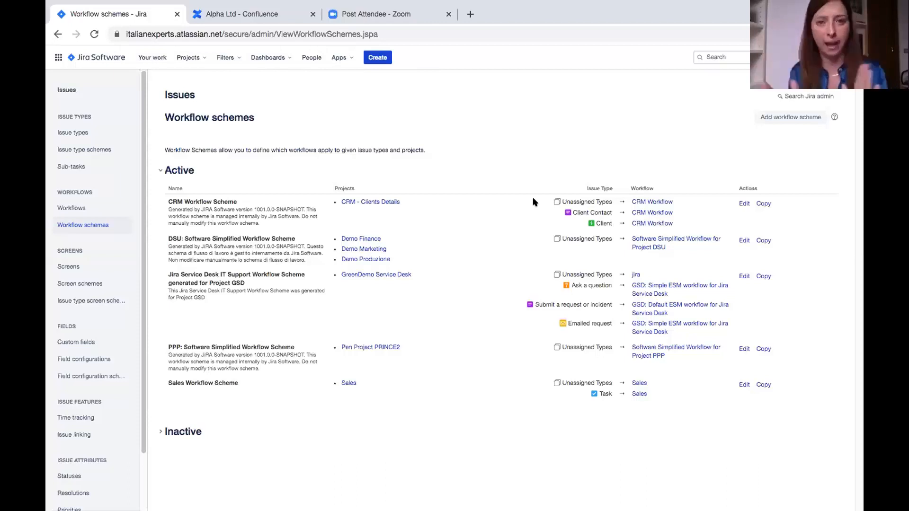
Browse the field types available for a new custom field and view the configuration form for Text Field (single line).
{"action": "left_click", "coordinate": [73, 342]}
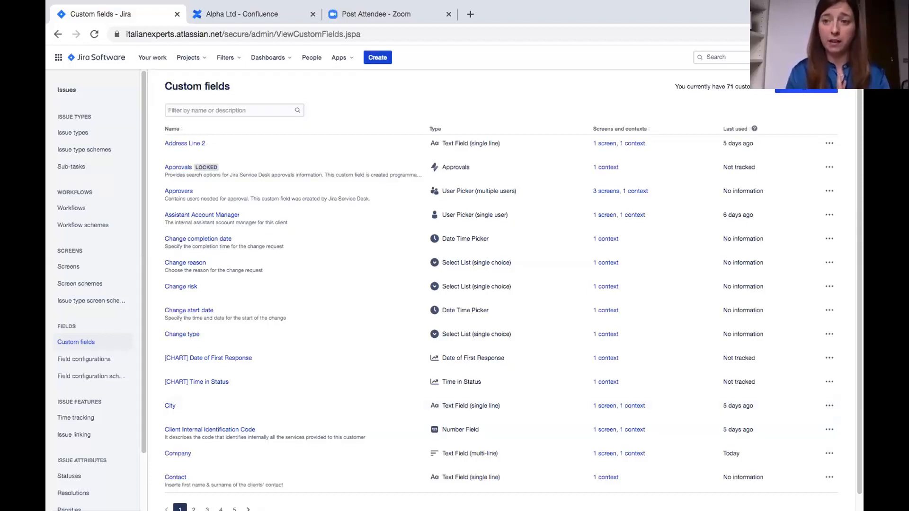
{"action": "left_click", "coordinate": [806, 90]}
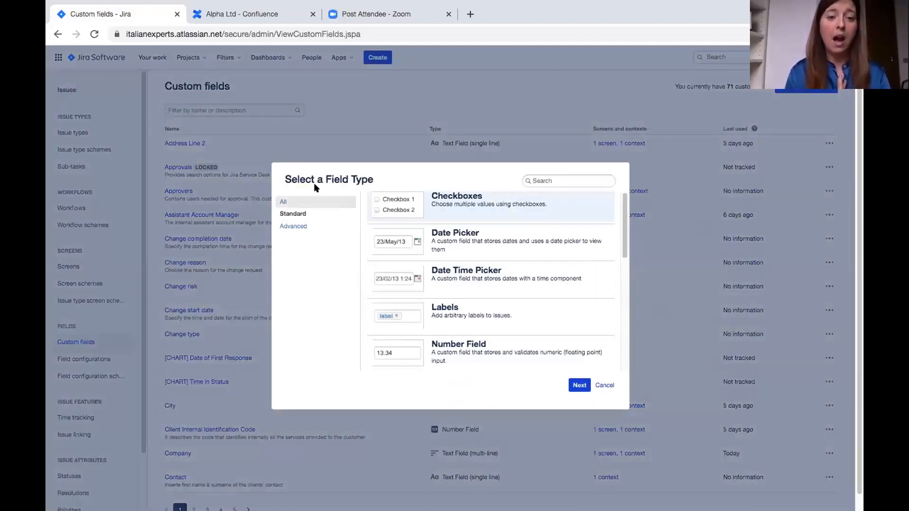
{"action": "scroll", "coordinate": [460, 292], "scroll_direction": "down", "scroll_amount": 3}
{"action": "scroll", "coordinate": [464, 296], "scroll_direction": "up", "scroll_amount": 3}
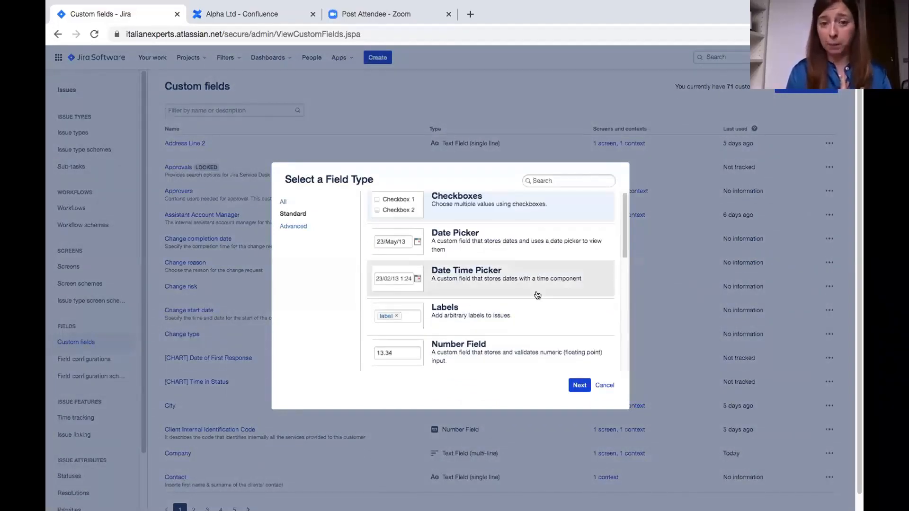
{"action": "scroll", "coordinate": [537, 295], "scroll_direction": "down", "scroll_amount": 3}
{"action": "scroll", "coordinate": [537, 295], "scroll_direction": "down", "scroll_amount": 4}
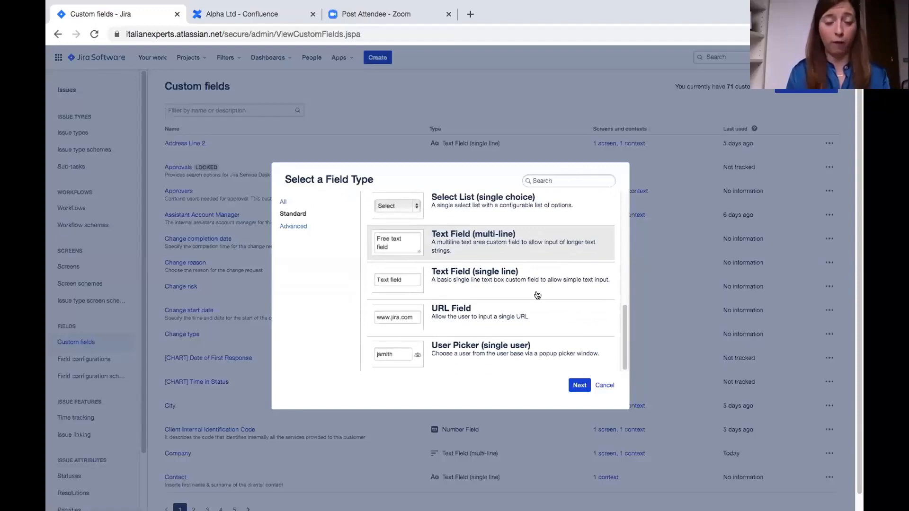
{"action": "scroll", "coordinate": [537, 295], "scroll_direction": "up", "scroll_amount": 4}
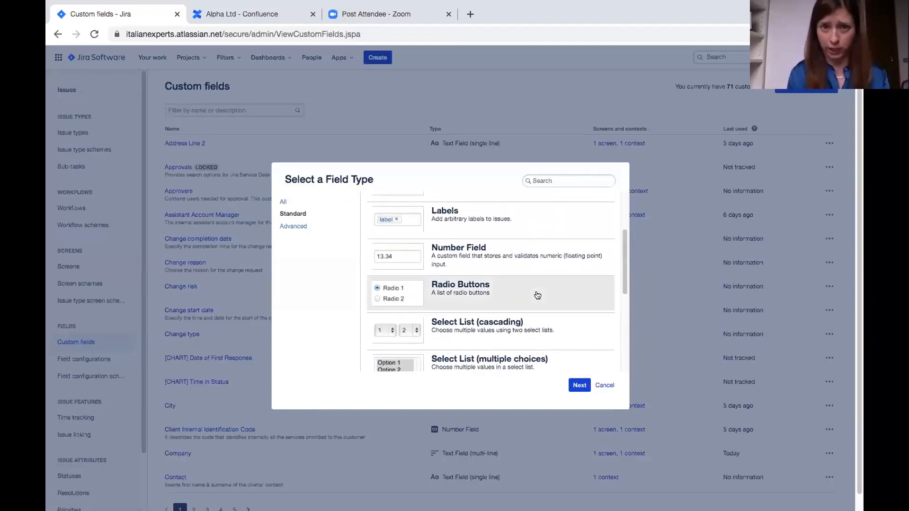
{"action": "scroll", "coordinate": [534, 317], "scroll_direction": "down", "scroll_amount": 4}
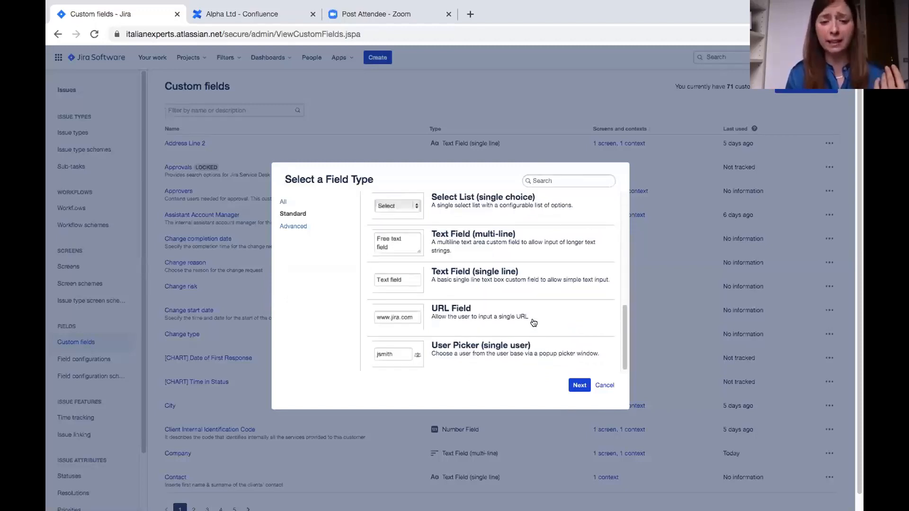
{"action": "left_click", "coordinate": [515, 266]}
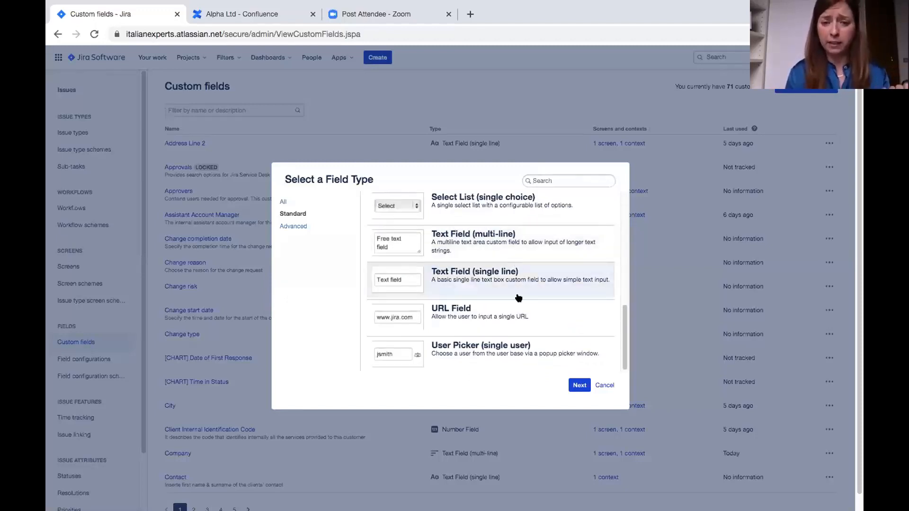
{"action": "left_click", "coordinate": [579, 385]}
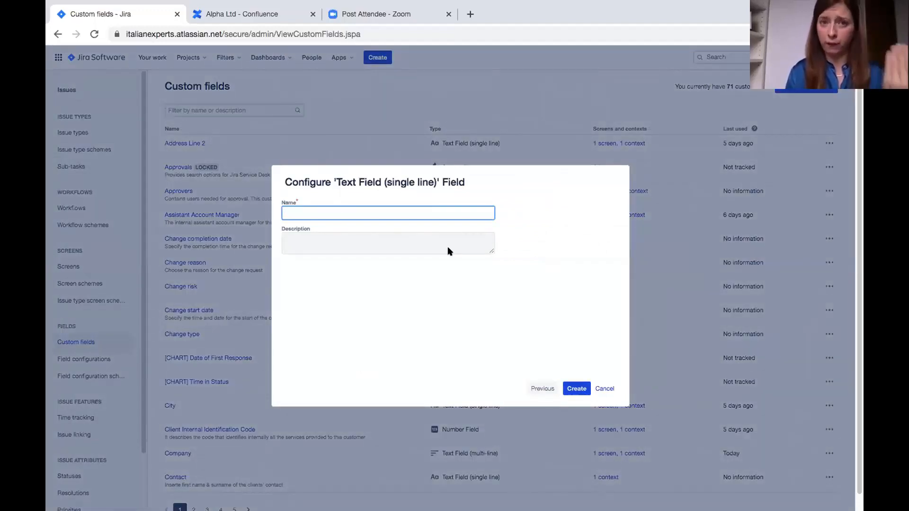
{"action": "left_click", "coordinate": [604, 390]}
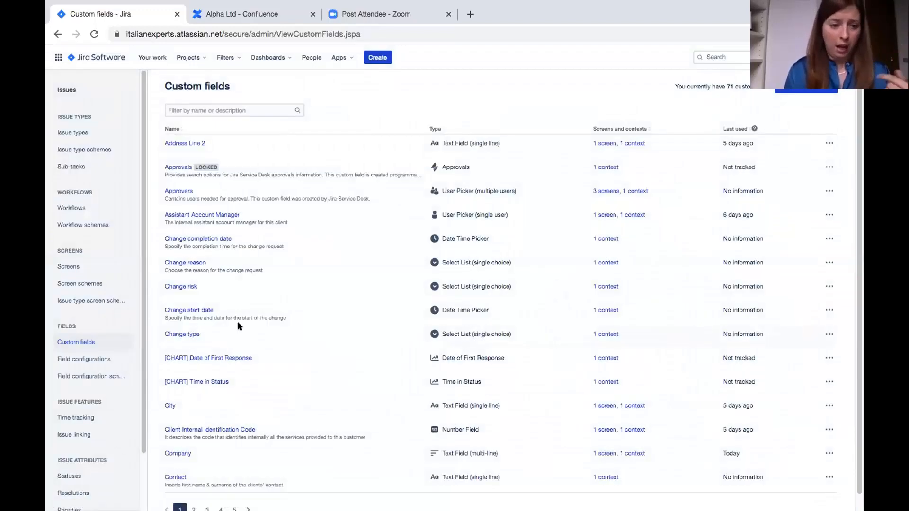
Check the City custom field's details and the screens that include it.
{"action": "scroll", "coordinate": [237, 321], "scroll_direction": "down", "scroll_amount": 1}
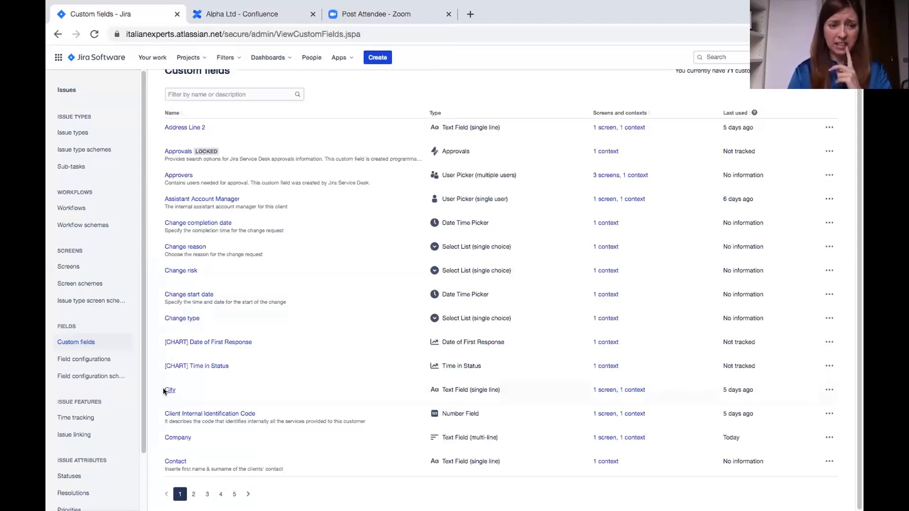
{"action": "left_click", "coordinate": [166, 391]}
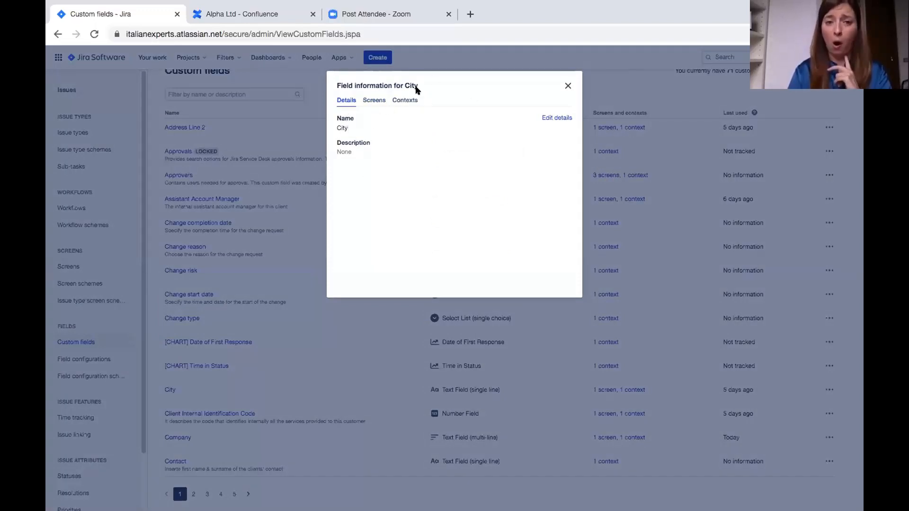
{"action": "left_click", "coordinate": [371, 101]}
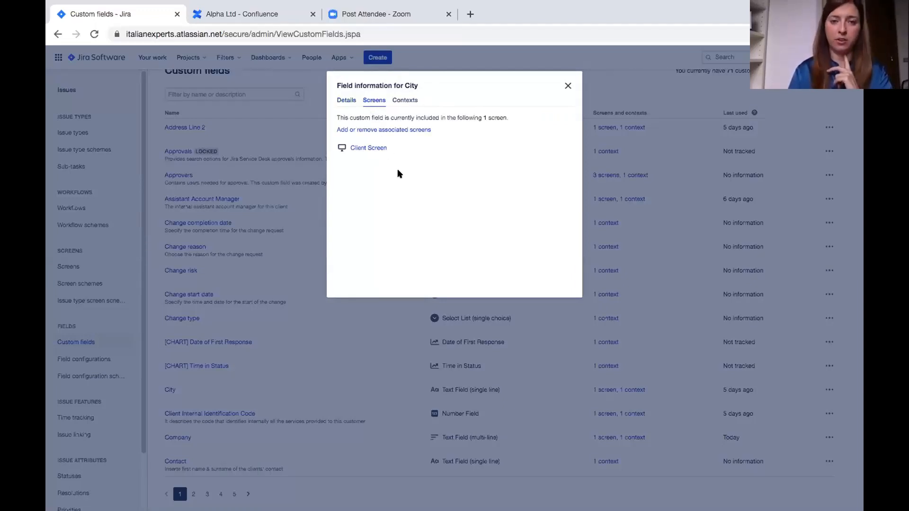
{"action": "left_click", "coordinate": [568, 85]}
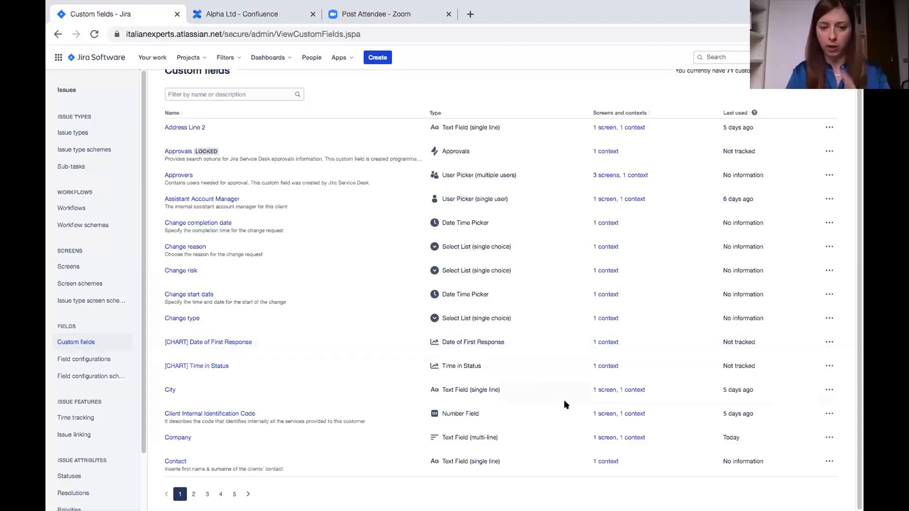
Open the configuration of the Client Screen associated with the City field and view its Address fields.
{"action": "left_click", "coordinate": [605, 391]}
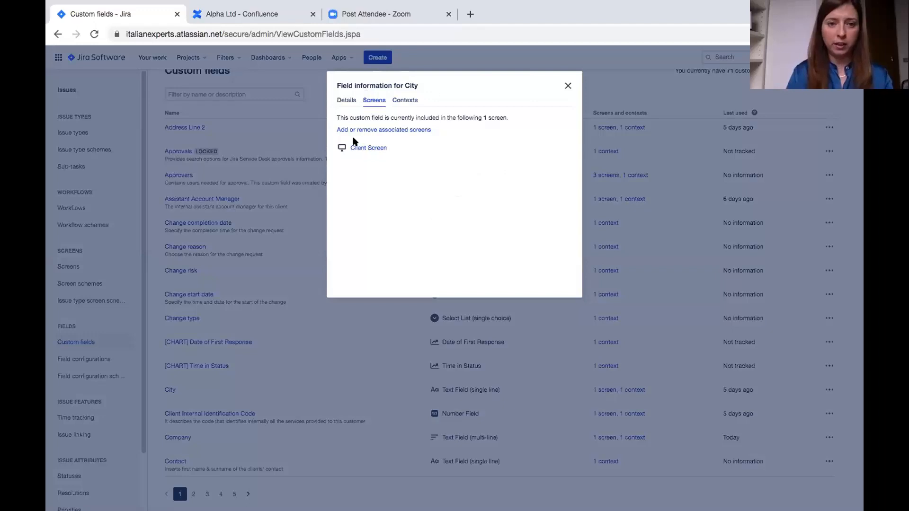
{"action": "left_click", "coordinate": [364, 147]}
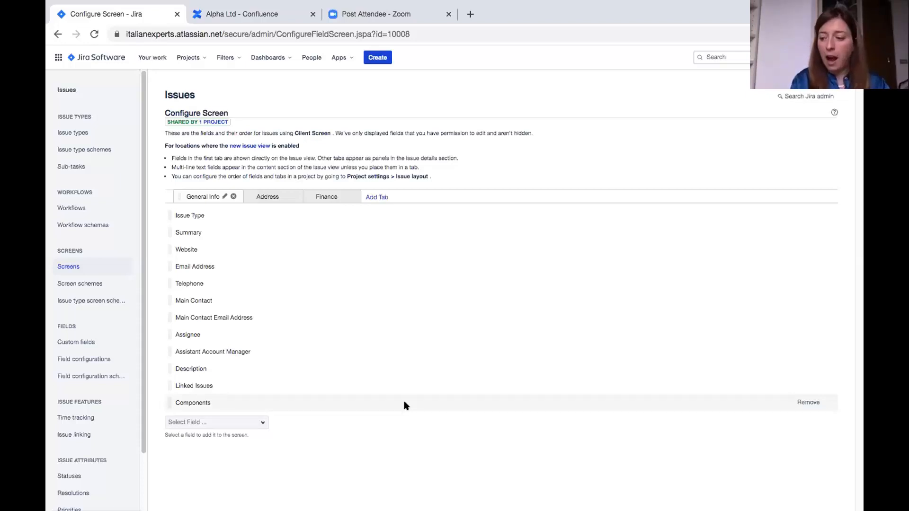
{"action": "left_click", "coordinate": [272, 201]}
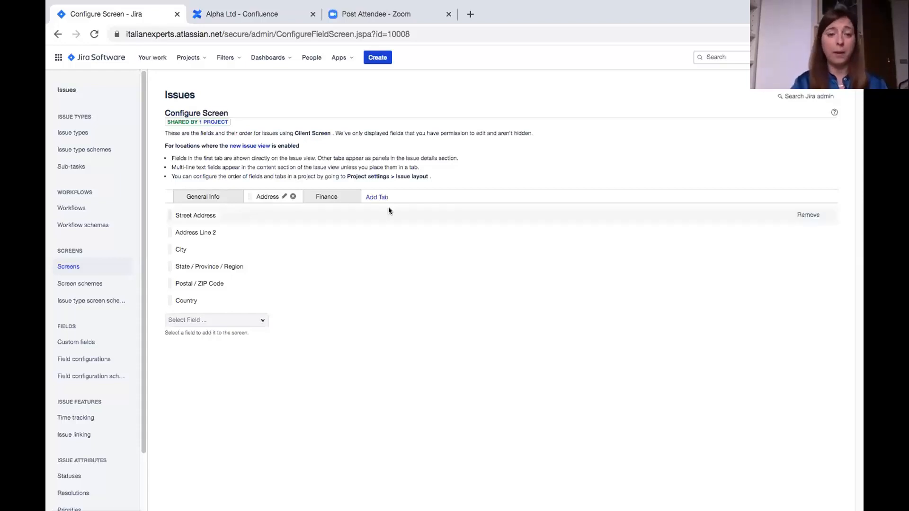
View the Finance and General Info fields configured for the Client Screen.
{"action": "left_click", "coordinate": [337, 196]}
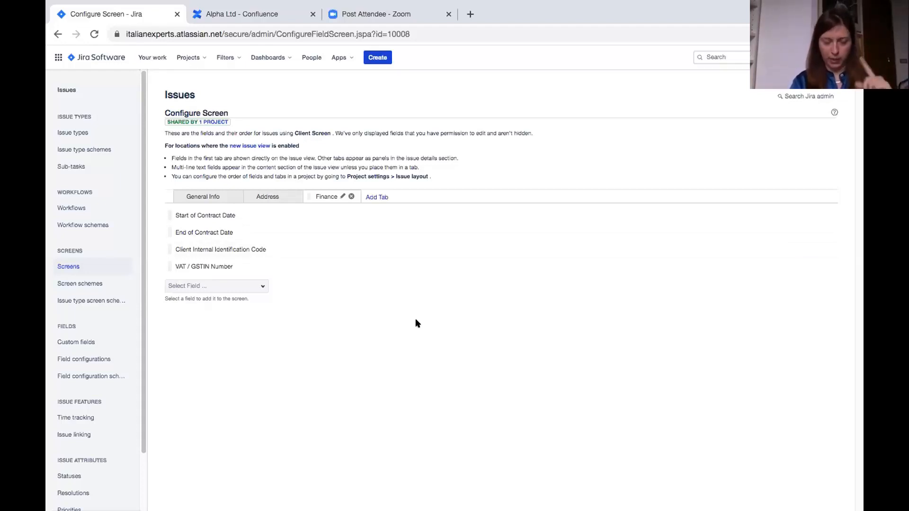
{"action": "left_click", "coordinate": [204, 197]}
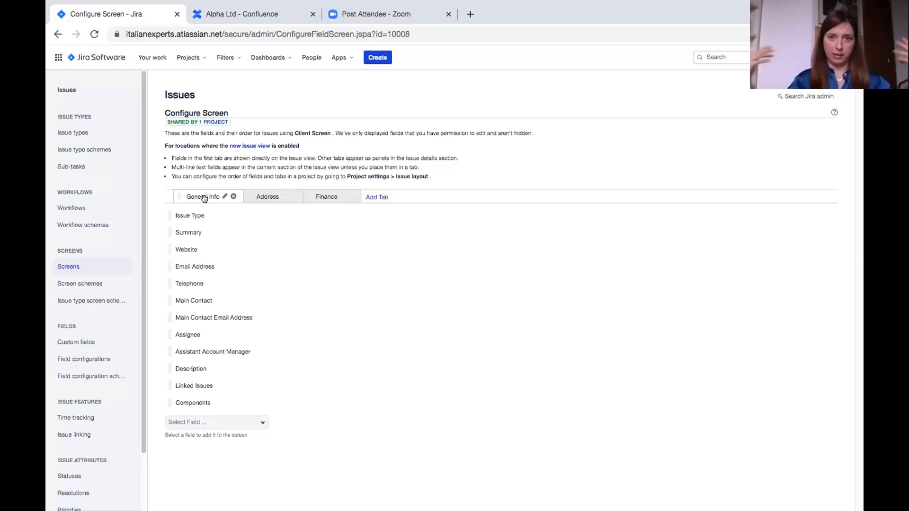
{"action": "mouse_move", "coordinate": [165, 249]}
{"action": "left_mouse_down"}
{"action": "mouse_move", "coordinate": [164, 286]}
{"action": "mouse_move", "coordinate": [167, 240]}
{"action": "mouse_move", "coordinate": [168, 252]}
{"action": "left_mouse_up"}
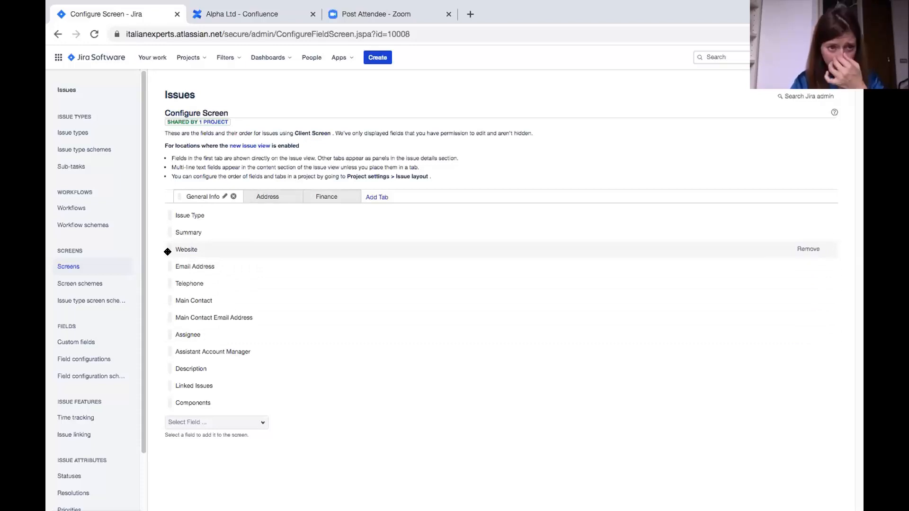
Trace the CRM Screen Scheme through the Client Contacts Screen Scheme to the fields of the Client Contact Details Screen.
{"action": "left_click", "coordinate": [76, 286]}
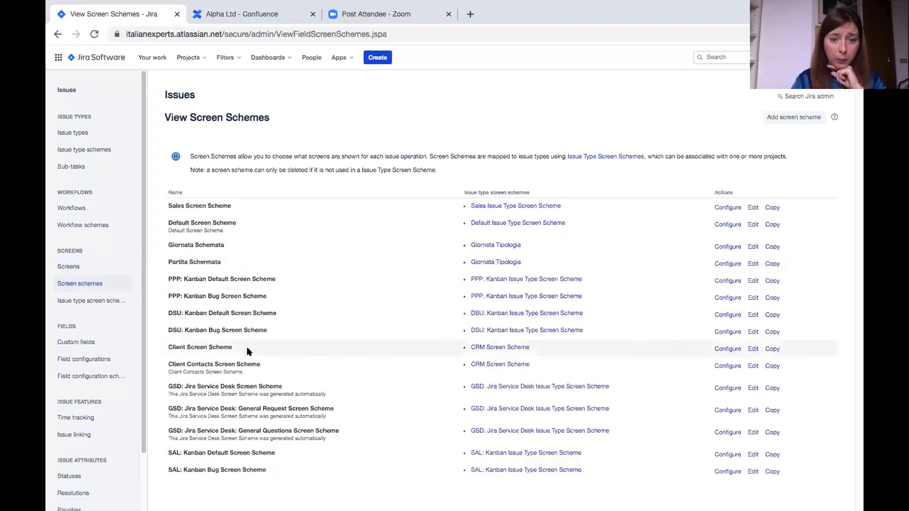
{"action": "left_click", "coordinate": [500, 348]}
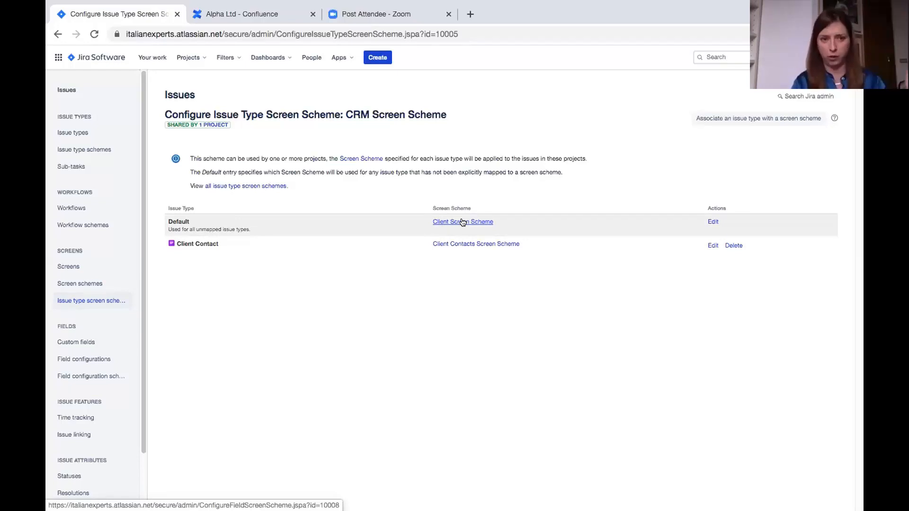
{"action": "left_click", "coordinate": [476, 244]}
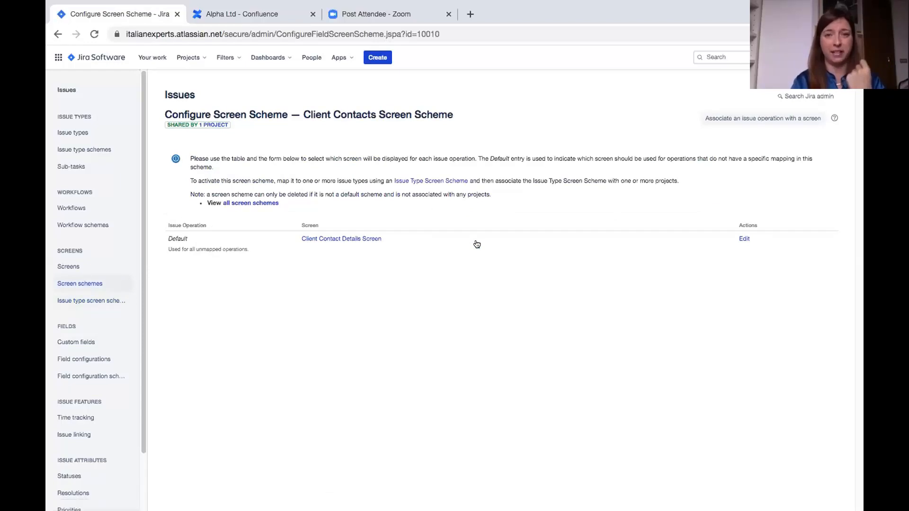
{"action": "left_click", "coordinate": [364, 239]}
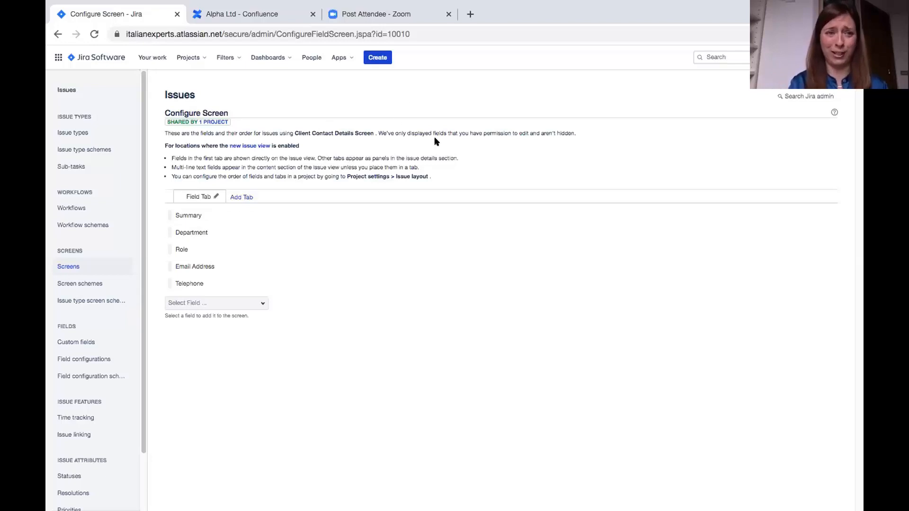
Start a new Client issue in the CRM - Clients Details project, checking the available projects and issue types.
{"action": "left_click", "coordinate": [85, 58]}
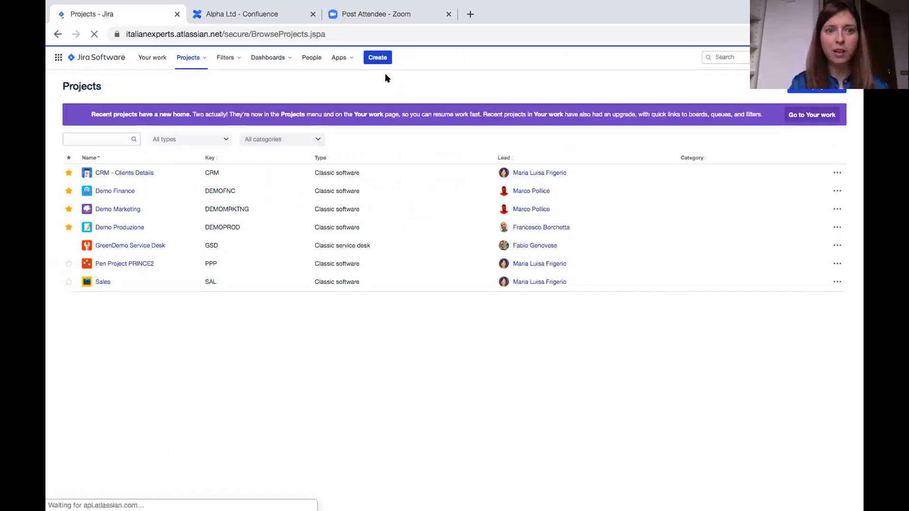
{"action": "left_click", "coordinate": [379, 59]}
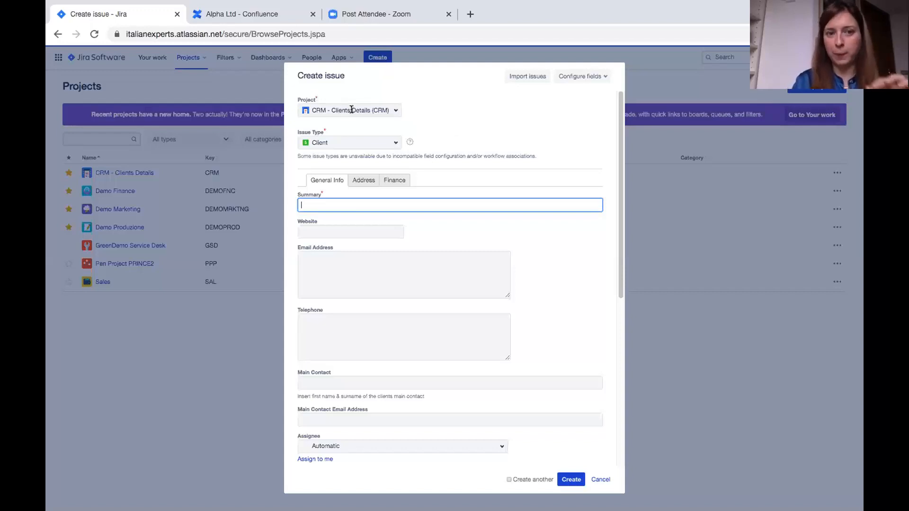
{"action": "left_click", "coordinate": [391, 113]}
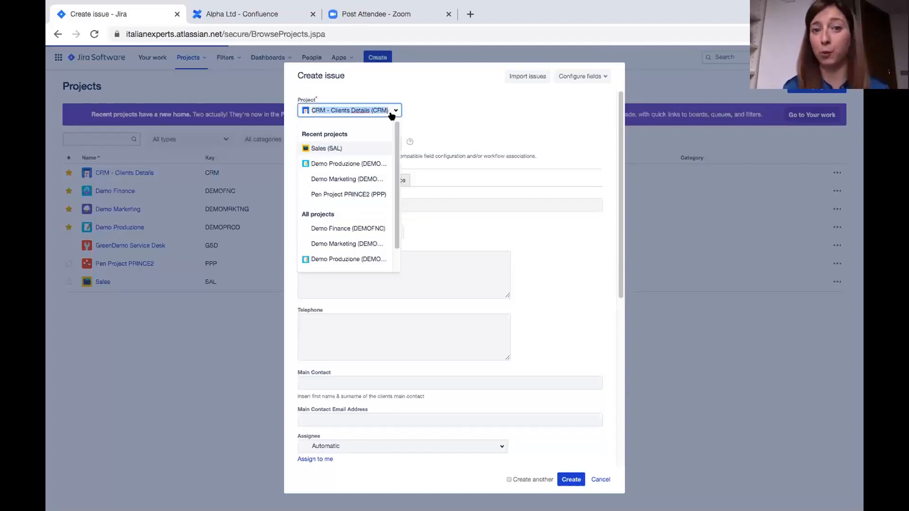
{"action": "left_click", "coordinate": [430, 98]}
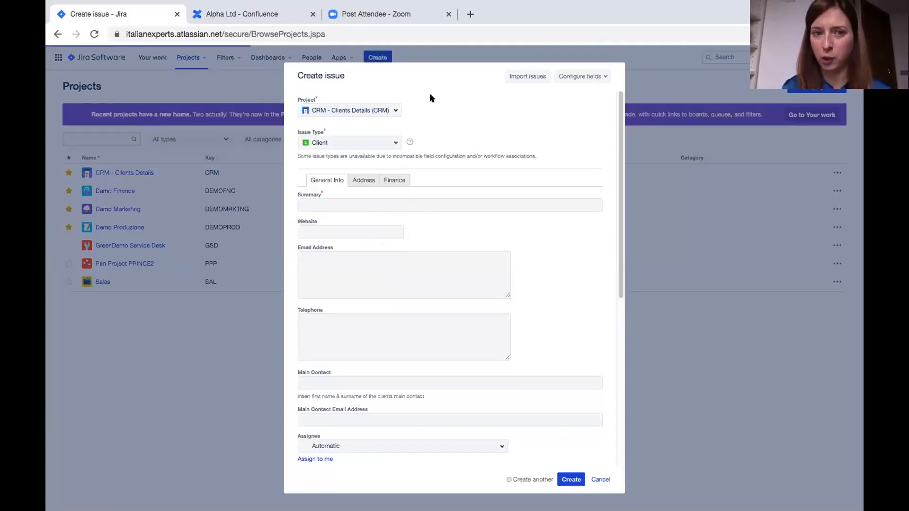
{"action": "left_click", "coordinate": [392, 146]}
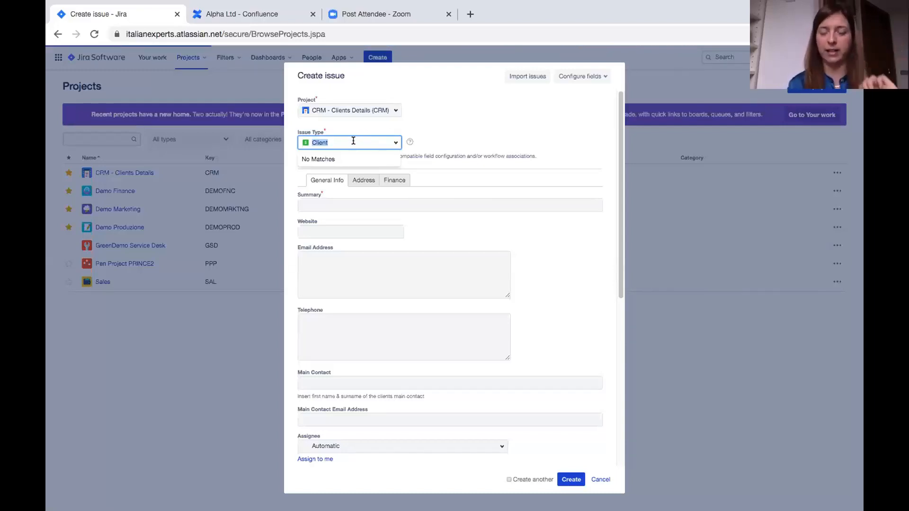
{"action": "left_click", "coordinate": [479, 117]}
Enter Gamma Industries as the summary, review the remaining General Info fields and create the Client issue.
{"action": "left_click", "coordinate": [322, 206]}
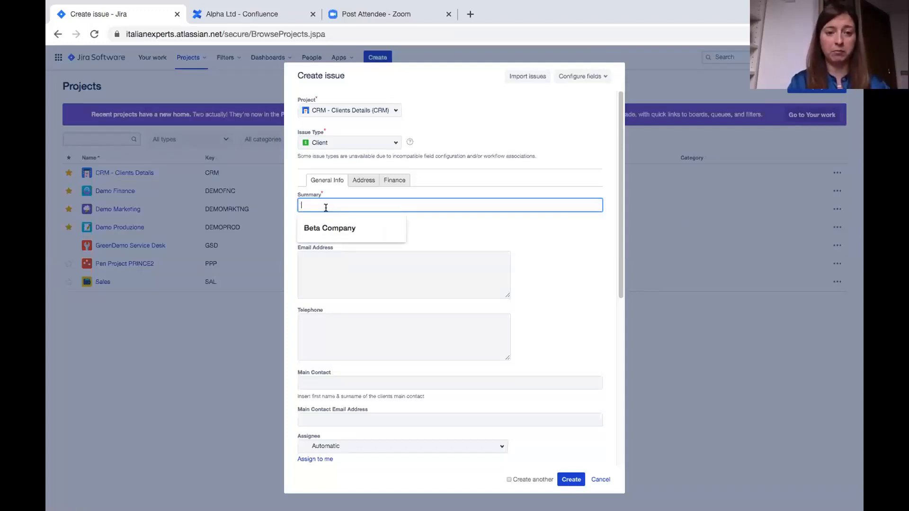
{"action": "type", "text": "Gamma I"}
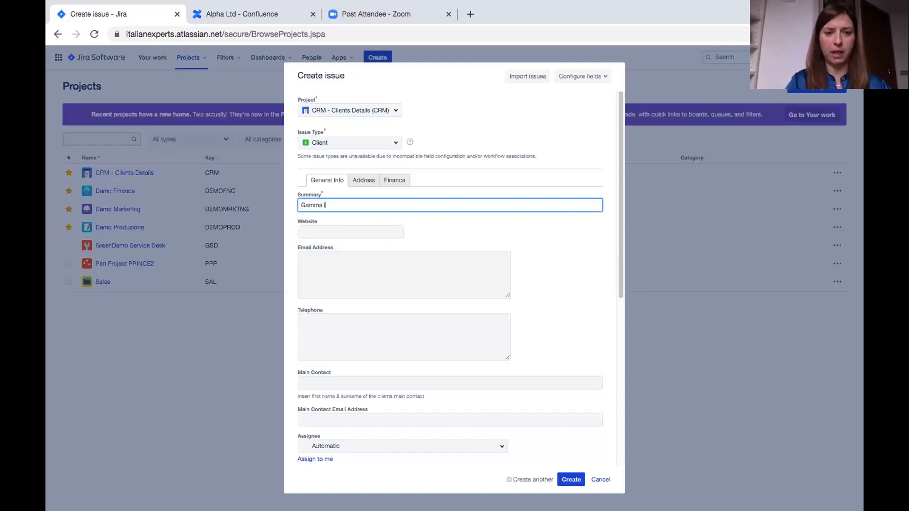
{"action": "type", "text": "ndustries"}
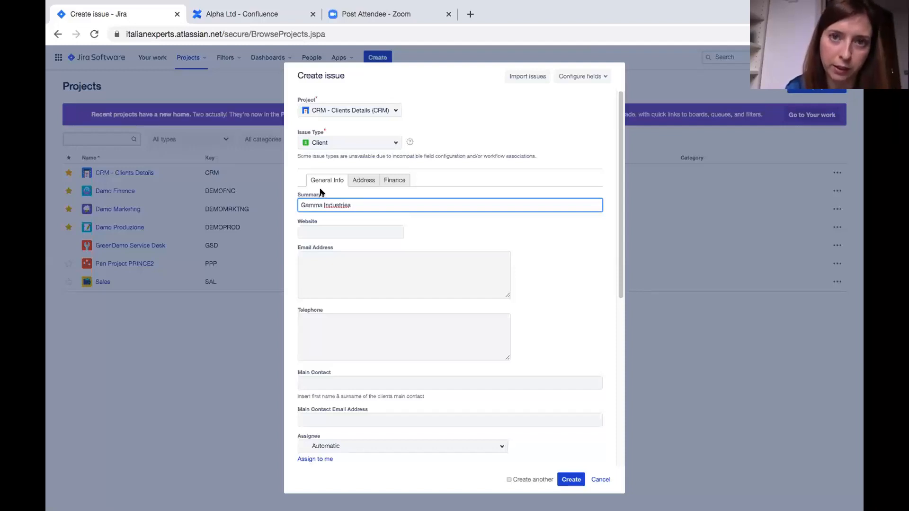
{"action": "scroll", "coordinate": [431, 372], "scroll_direction": "down", "scroll_amount": 6}
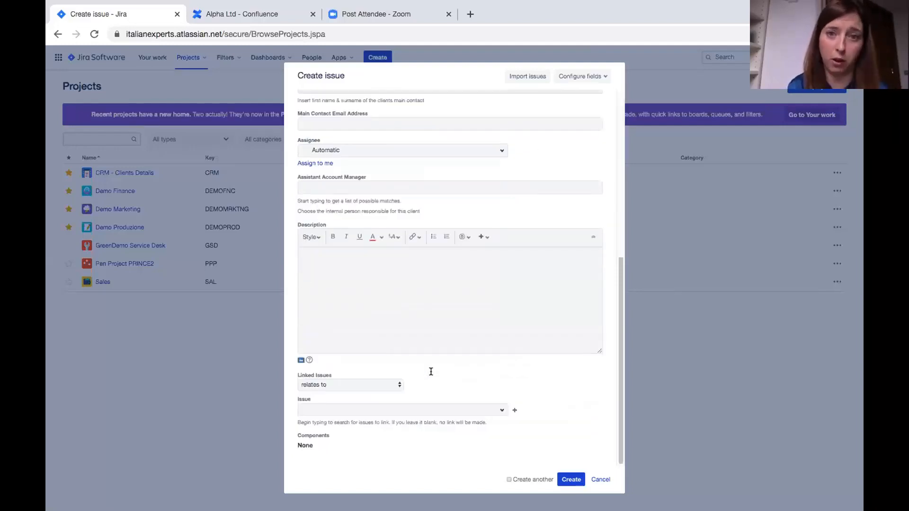
{"action": "scroll", "coordinate": [453, 374], "scroll_direction": "up", "scroll_amount": 6}
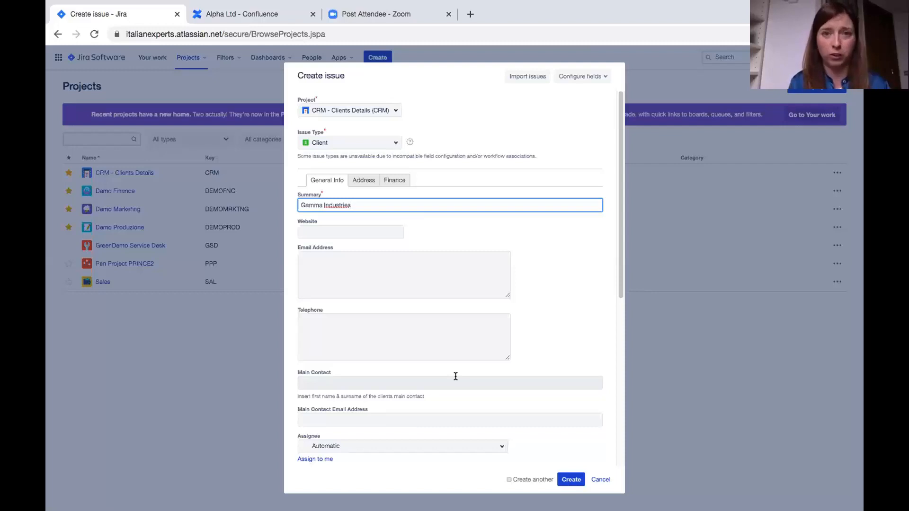
{"action": "scroll", "coordinate": [456, 377], "scroll_direction": "down", "scroll_amount": 6}
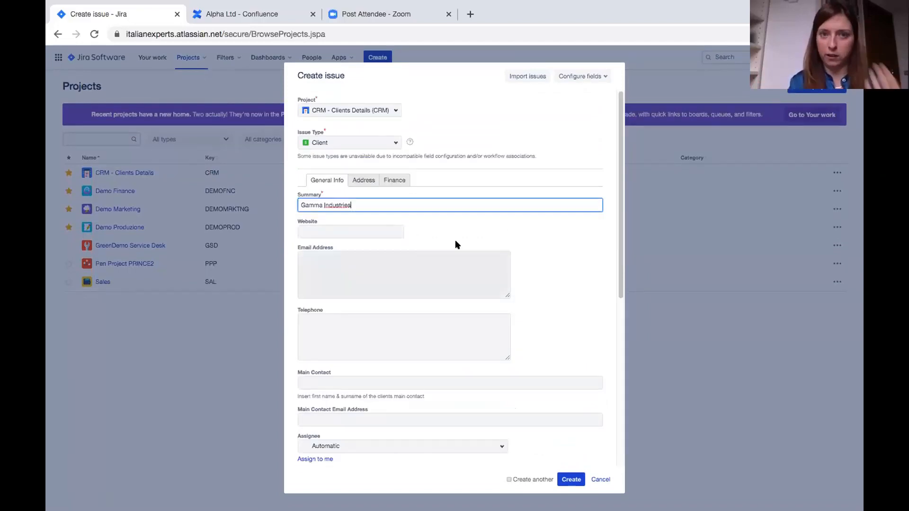
{"action": "scroll", "coordinate": [455, 240], "scroll_direction": "down", "scroll_amount": 6}
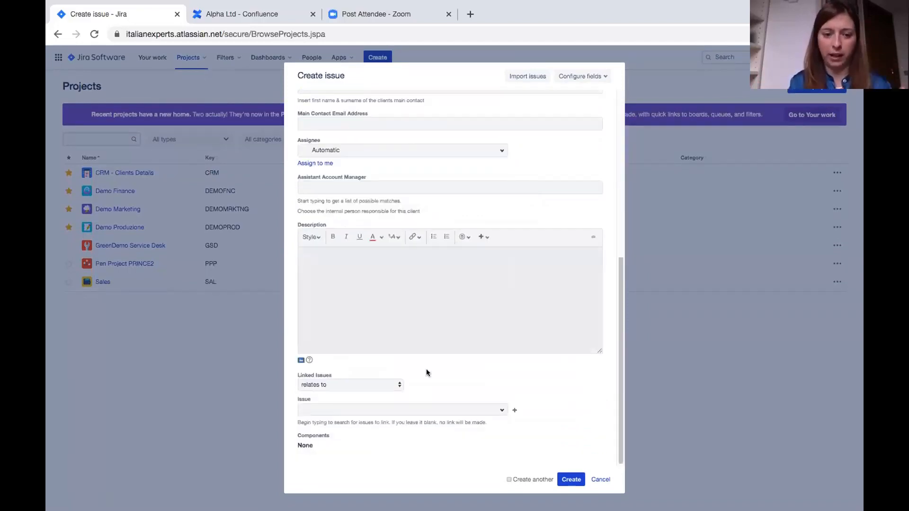
{"action": "left_click", "coordinate": [571, 479]}
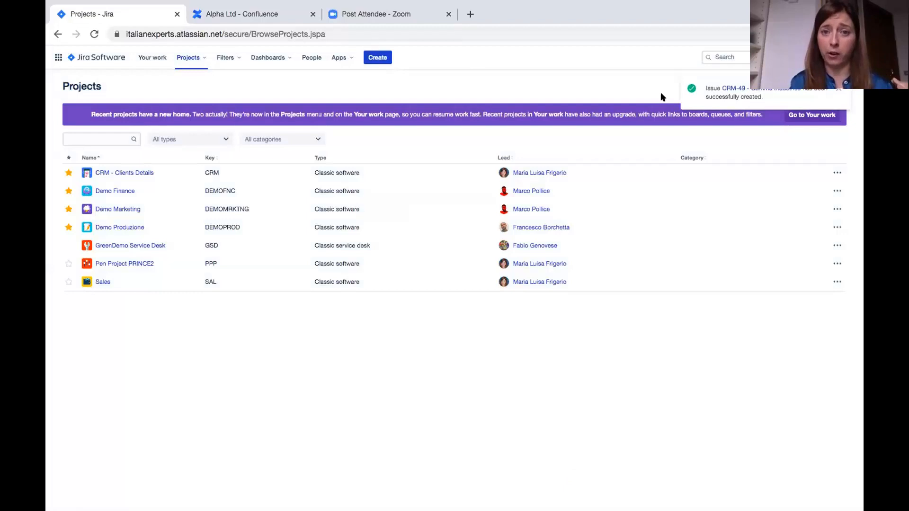
Open the newly created Gamma Industries issue and check its Address and Finance field groups.
{"action": "left_click", "coordinate": [767, 89]}
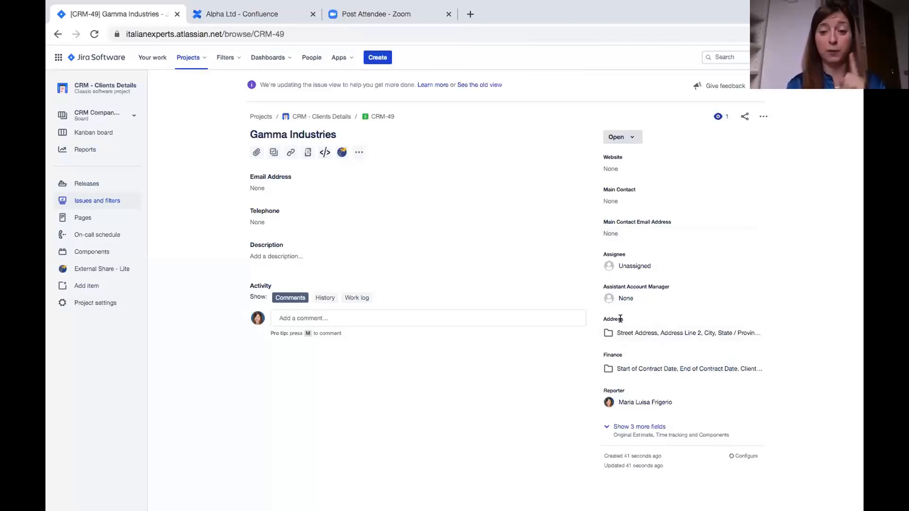
{"action": "left_click", "coordinate": [696, 333]}
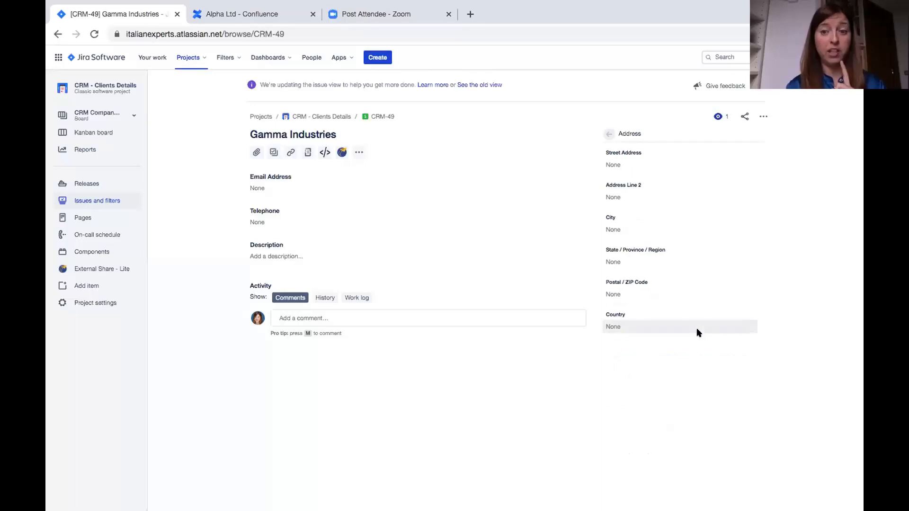
{"action": "left_click", "coordinate": [607, 135]}
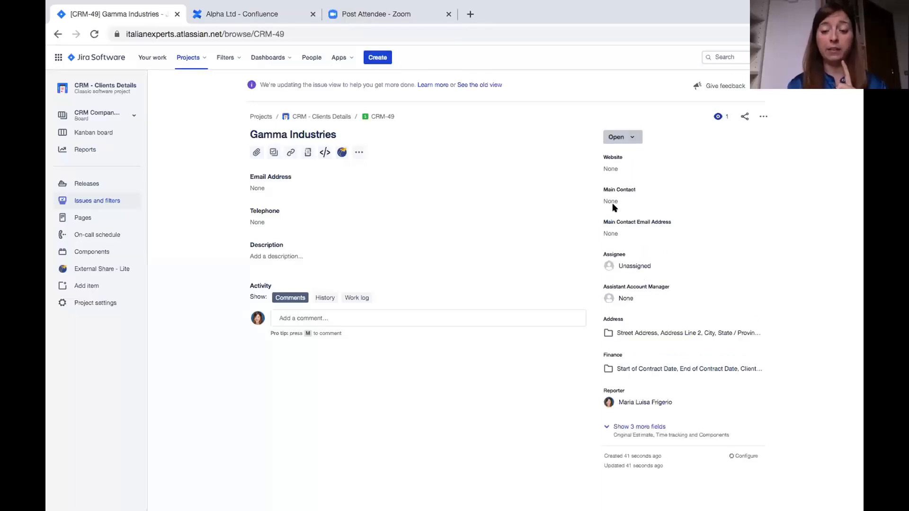
{"action": "left_click", "coordinate": [630, 368]}
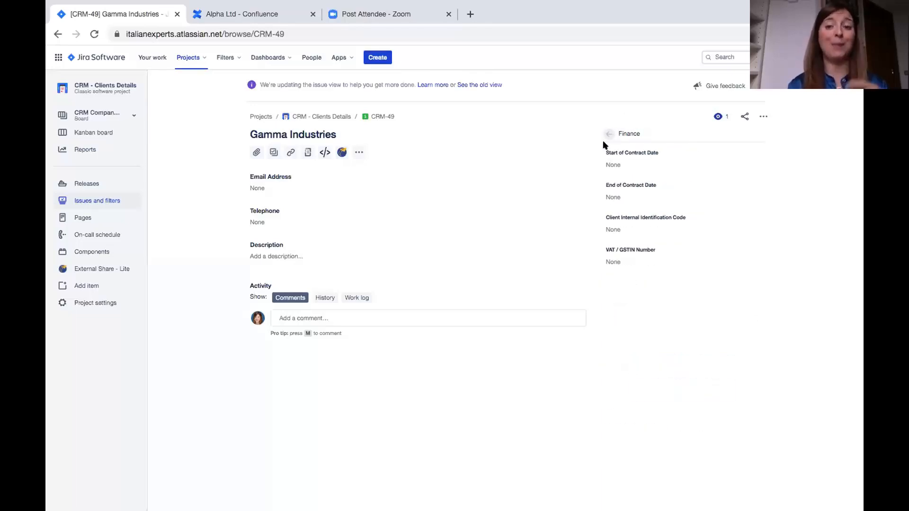
{"action": "left_click", "coordinate": [609, 135]}
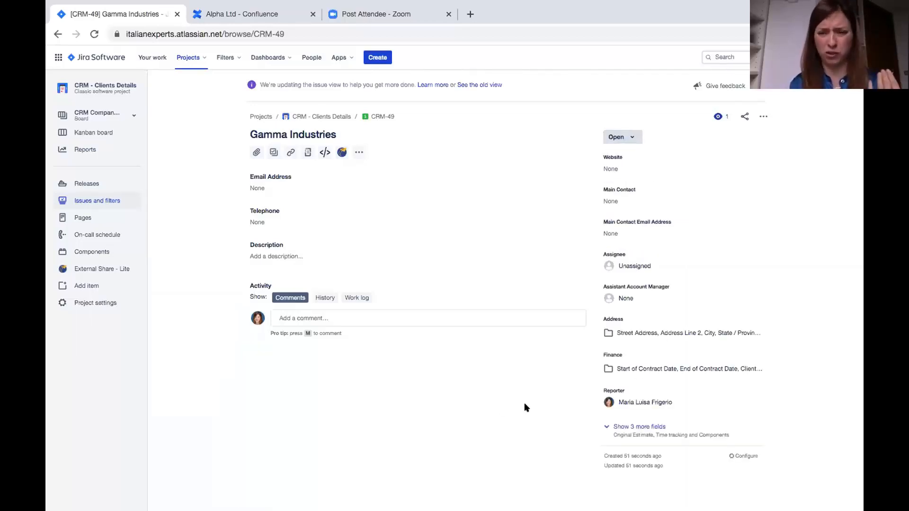
Assign the Gamma Industries issue to yourself and enter the client's full name under Main Contact.
{"action": "left_click", "coordinate": [644, 265]}
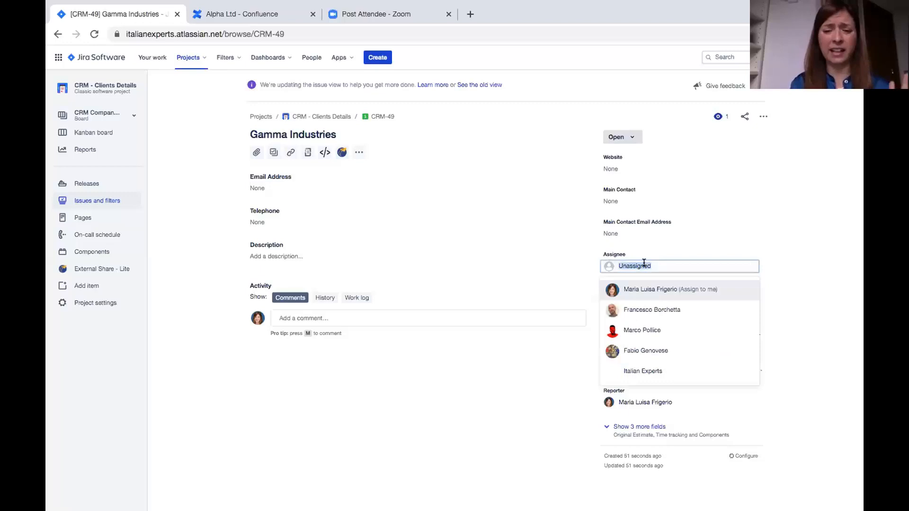
{"action": "left_click", "coordinate": [660, 291]}
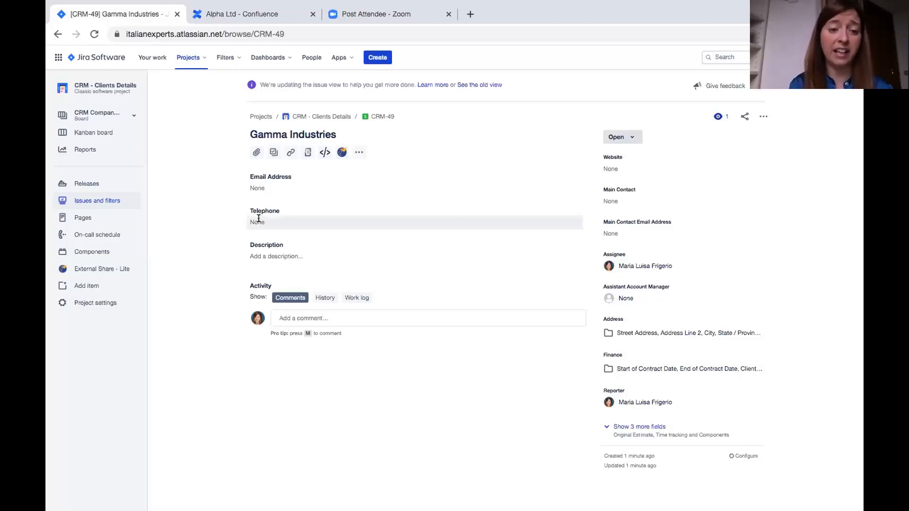
{"action": "left_click", "coordinate": [265, 184]}
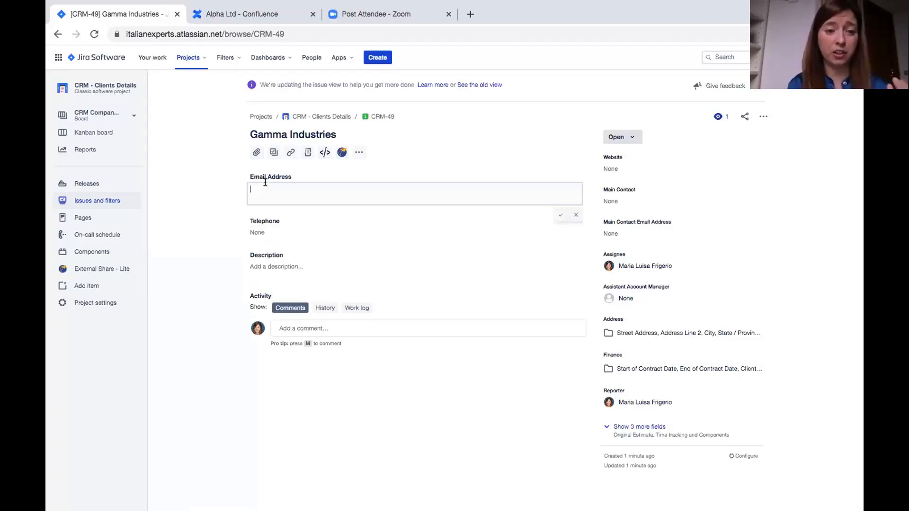
{"action": "left_click", "coordinate": [626, 204]}
{"action": "type", "text": "John Smith"}
{"action": "left_click", "coordinate": [735, 222]}
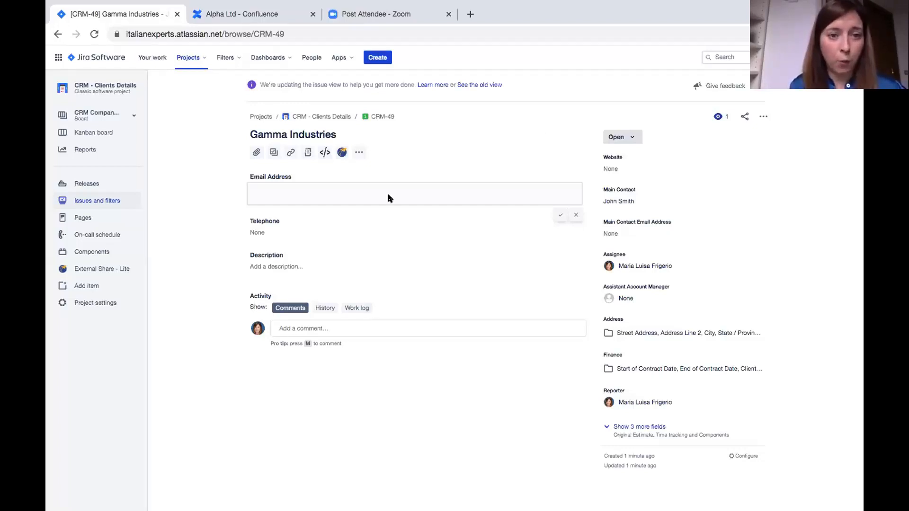
Add a subtask to Gamma Industries with the client contact's full name as its summary, and open it.
{"action": "left_click", "coordinate": [273, 153]}
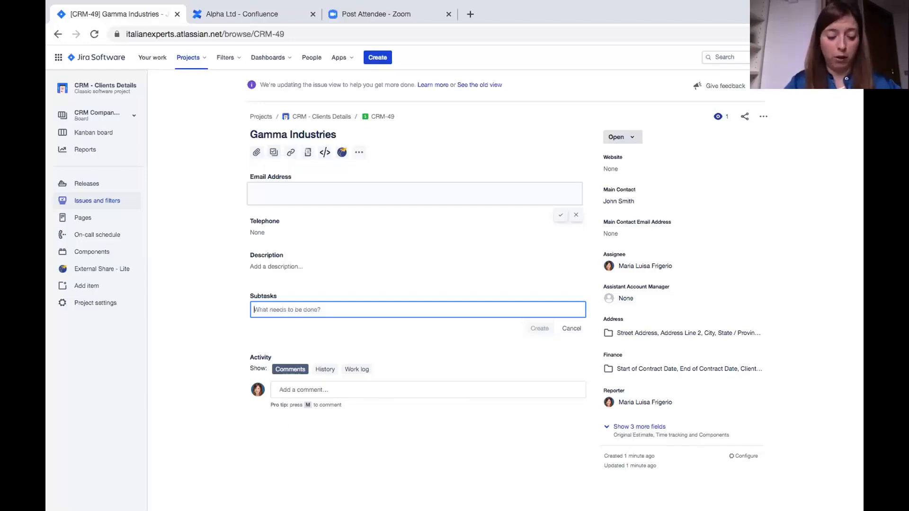
{"action": "type", "text": "Ed Green"}
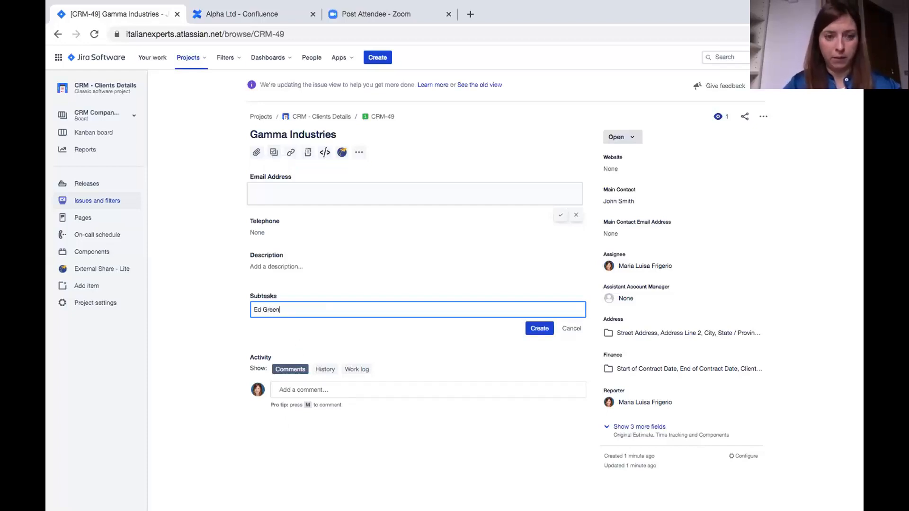
{"action": "key", "text": "Return"}
{"action": "left_click", "coordinate": [300, 315]}
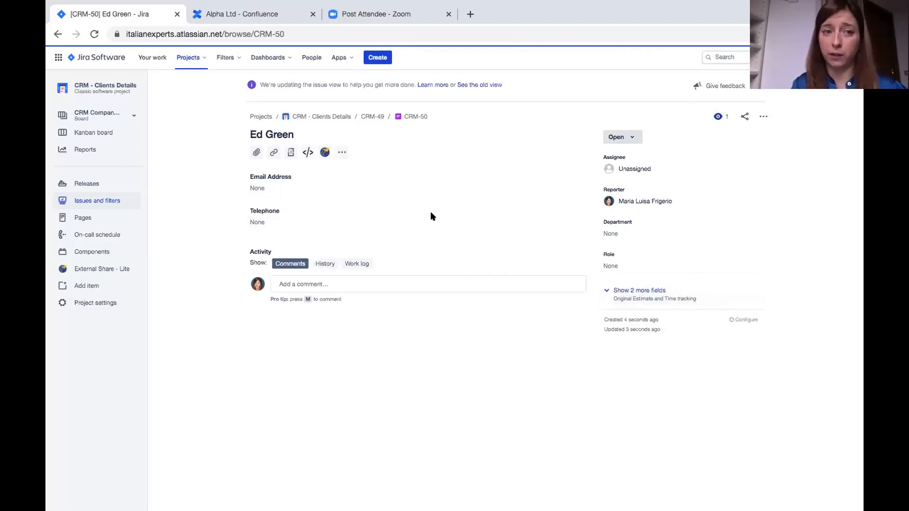
Switch to the CRM Company details board to view the clients by status.
{"action": "left_click", "coordinate": [191, 61]}
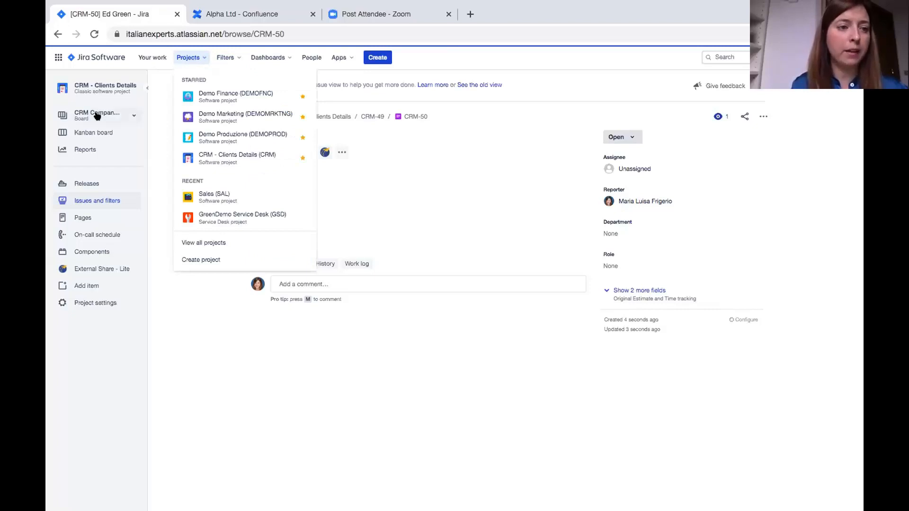
{"action": "left_click", "coordinate": [96, 115]}
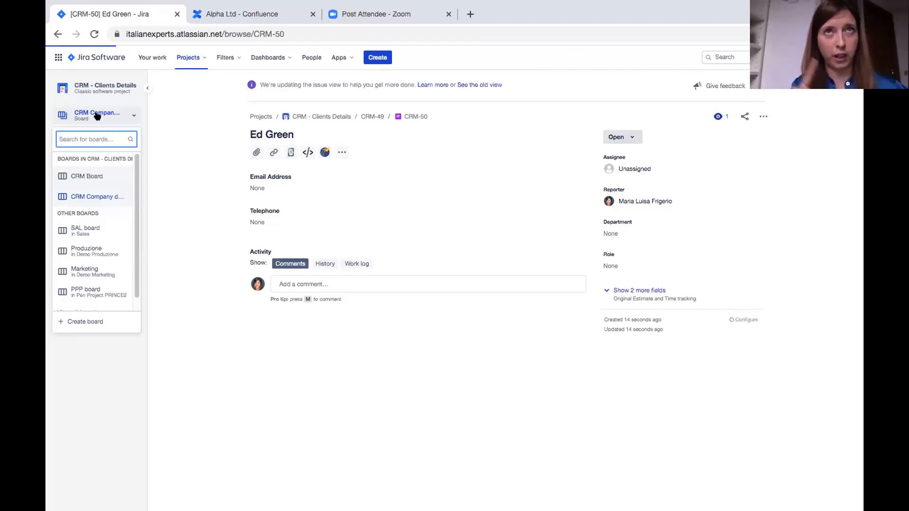
{"action": "left_click", "coordinate": [98, 195]}
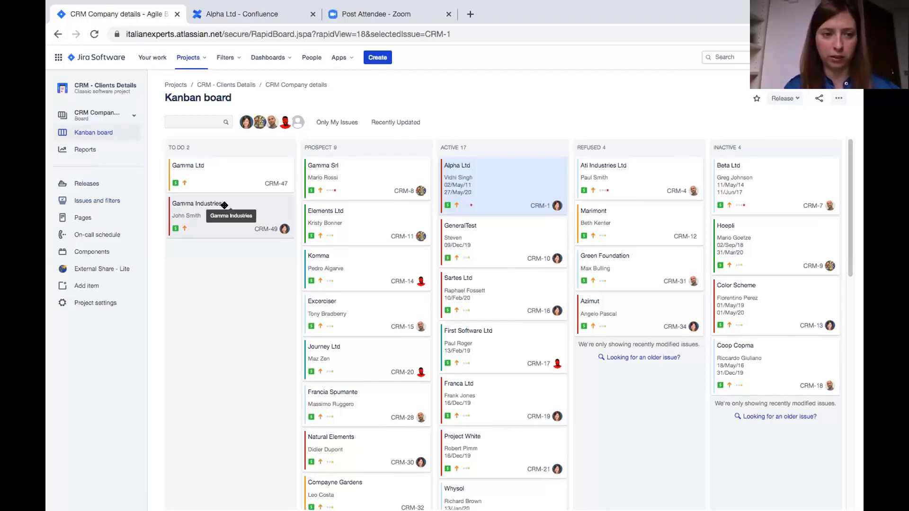
Move the Gamma Industries card from To Do to Prospect, and from there to Active.
{"action": "left_click_drag", "start_coordinate": [224, 205], "coordinate": [356, 218]}
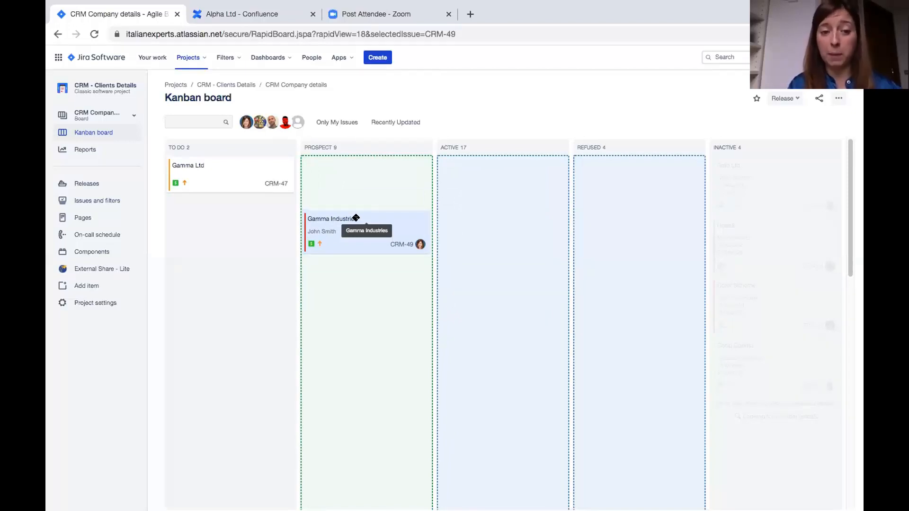
{"action": "left_click_drag", "start_coordinate": [356, 218], "coordinate": [356, 218]}
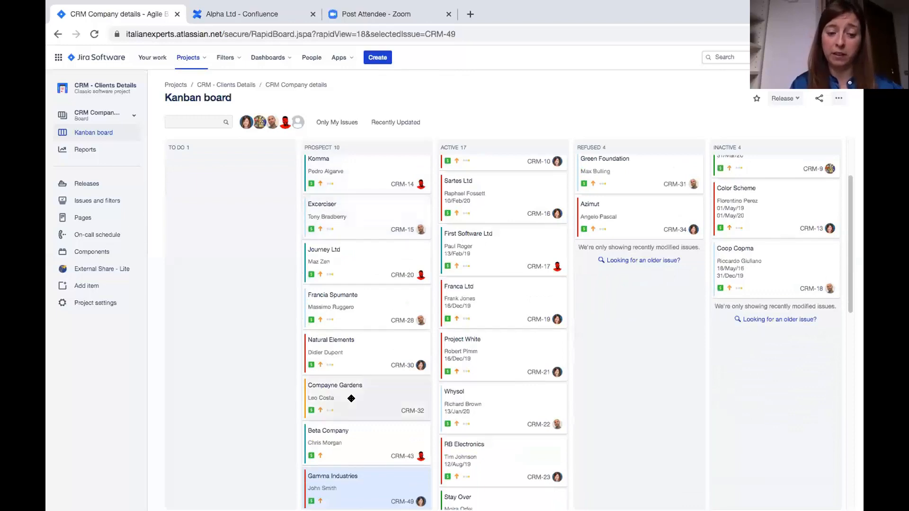
{"action": "scroll", "coordinate": [395, 370], "scroll_direction": "down", "scroll_amount": 5}
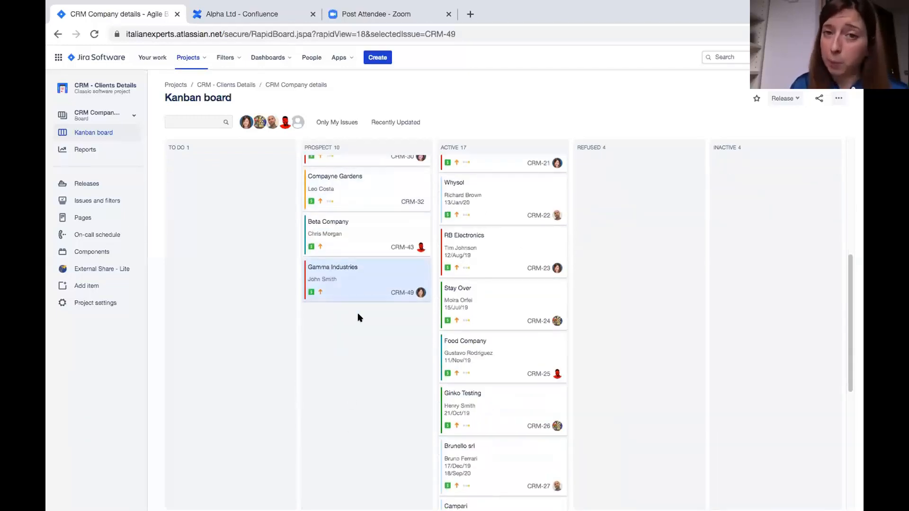
{"action": "scroll", "coordinate": [359, 317], "scroll_direction": "up", "scroll_amount": 1}
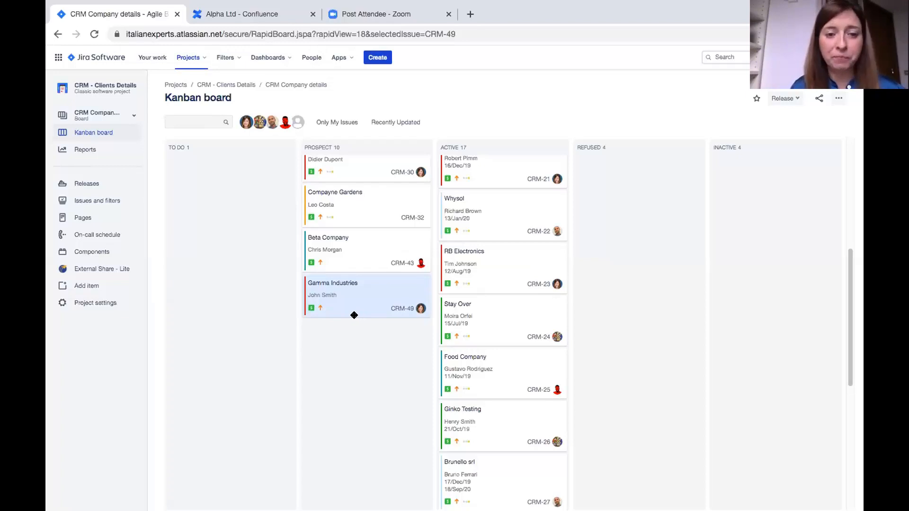
{"action": "left_click_drag", "start_coordinate": [354, 299], "coordinate": [488, 219]}
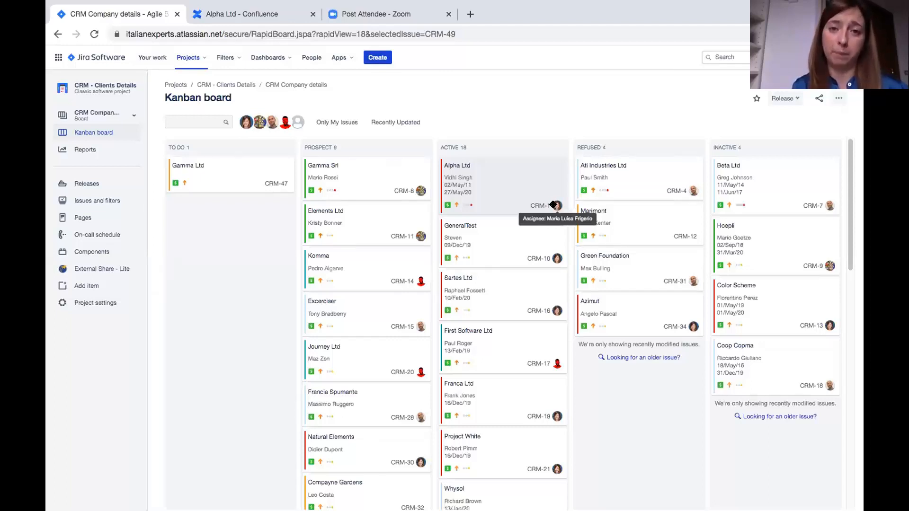
Open the Alpha Ltd card, check its subtasks and linked sales issues, and close it.
{"action": "left_click", "coordinate": [513, 192]}
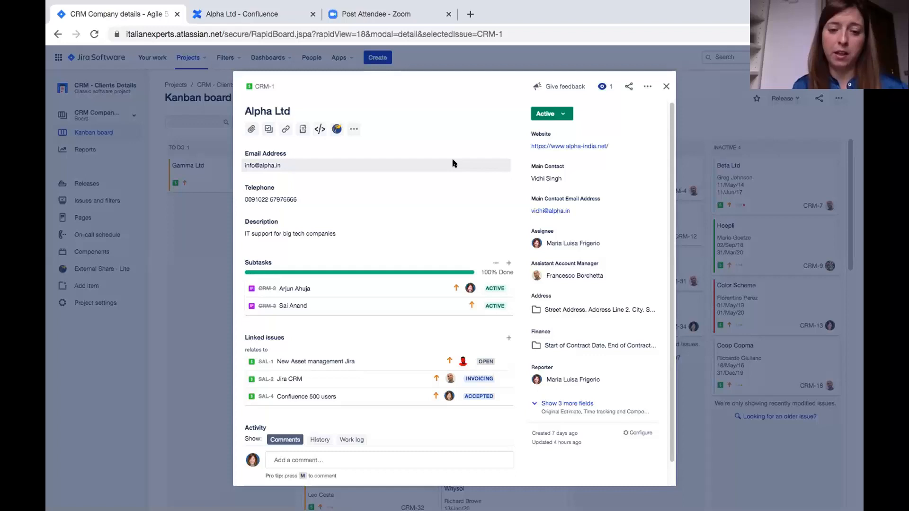
{"action": "scroll", "coordinate": [453, 164], "scroll_direction": "down", "scroll_amount": 1}
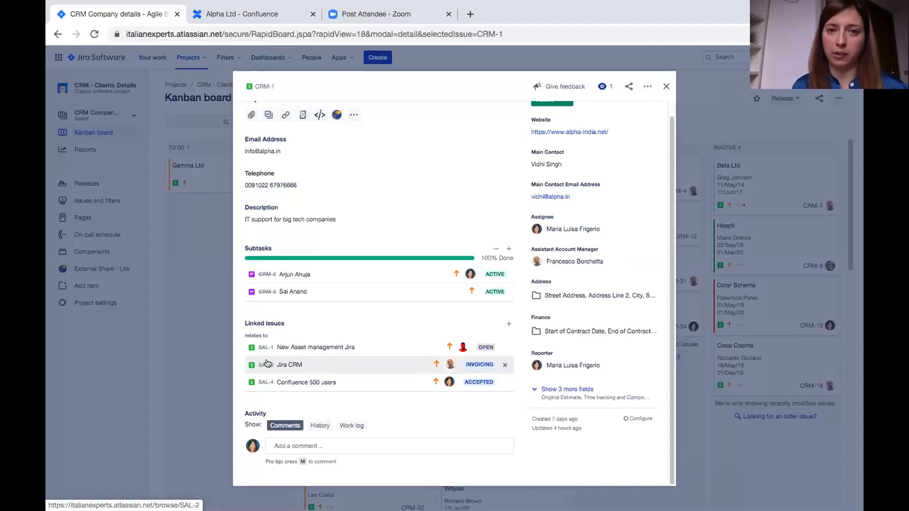
{"action": "left_click", "coordinate": [666, 86]}
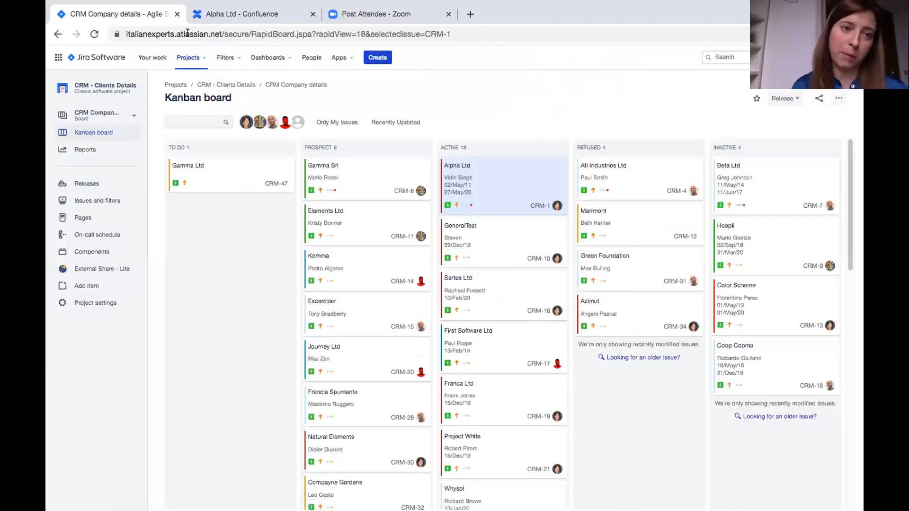
Open the New Asset management Jira issue on the Sales project board and follow its link to the Alpha Ltd client.
{"action": "left_click", "coordinate": [190, 58]}
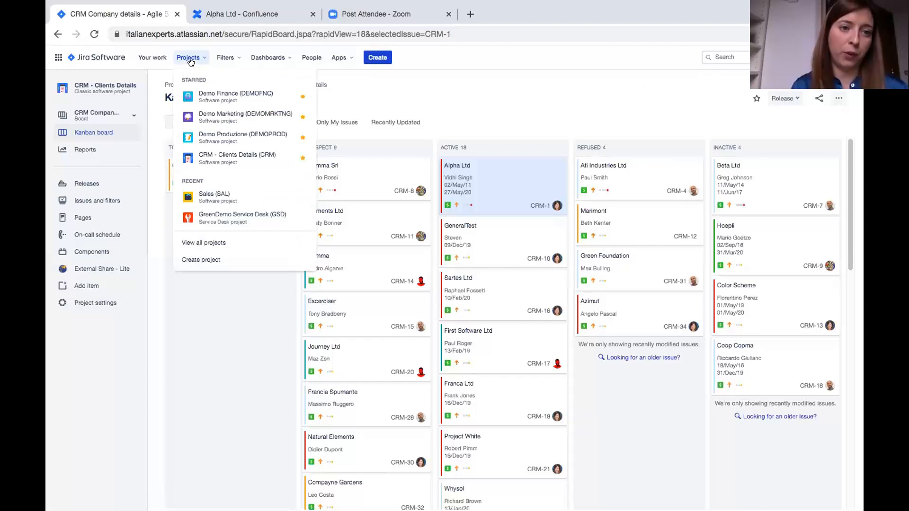
{"action": "left_click", "coordinate": [212, 196]}
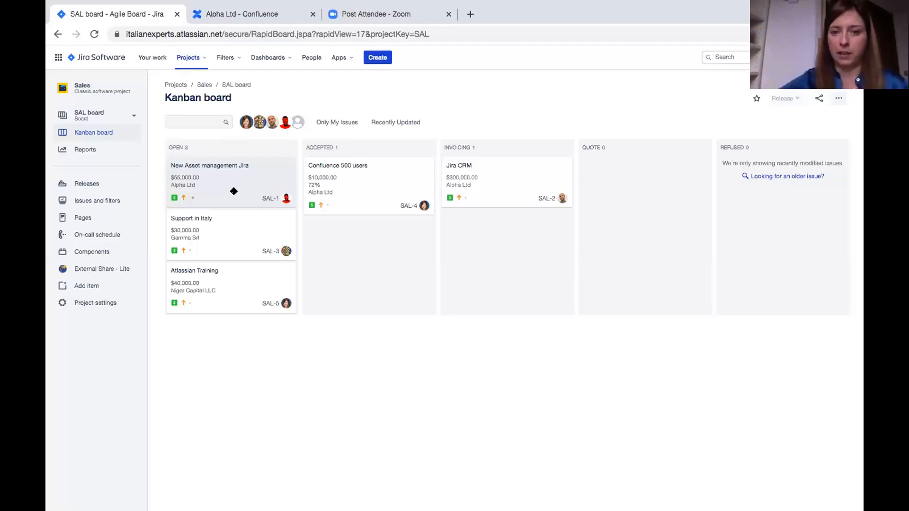
{"action": "left_click", "coordinate": [233, 191]}
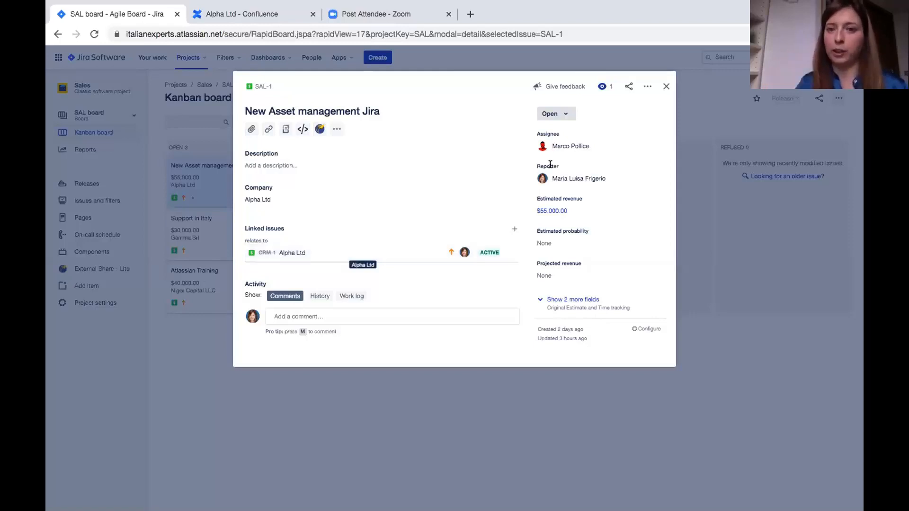
{"action": "left_click", "coordinate": [284, 256]}
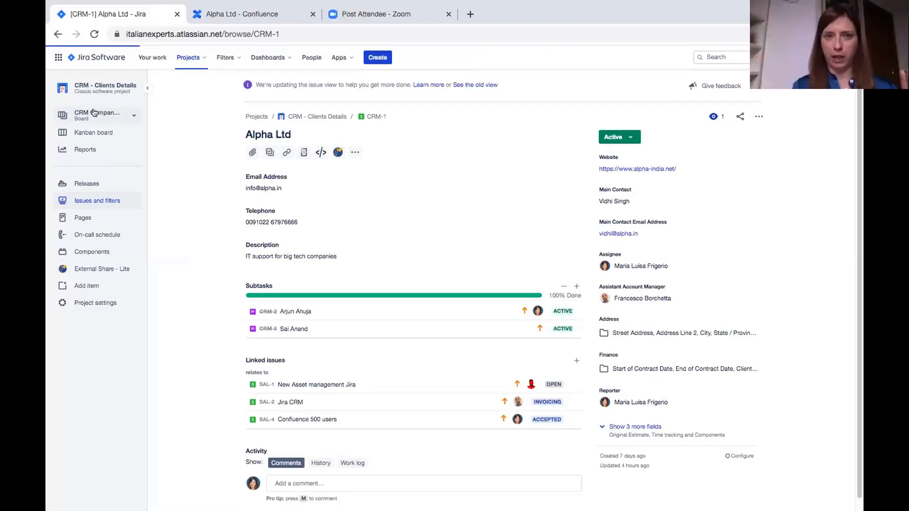
Open the CRM - all clients main details filter in basic search mode and review its project and issue type criteria.
{"action": "left_click", "coordinate": [227, 58]}
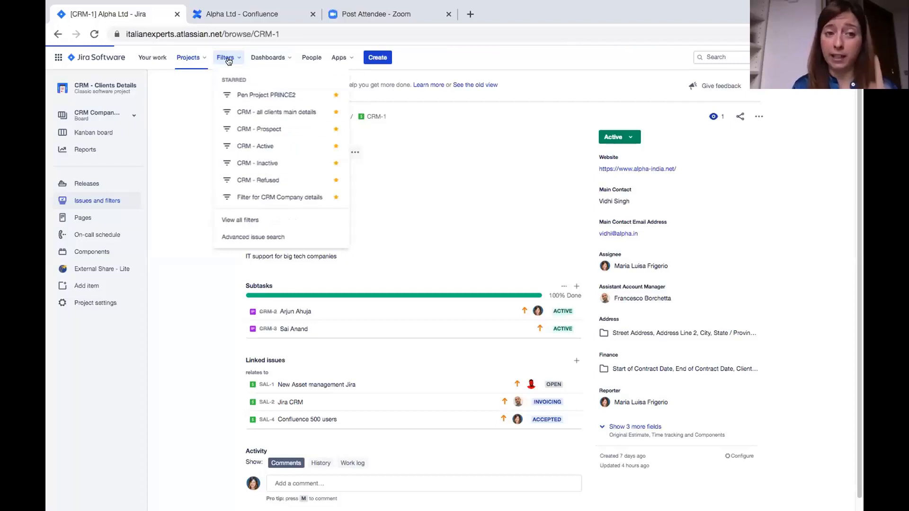
{"action": "left_click", "coordinate": [252, 108]}
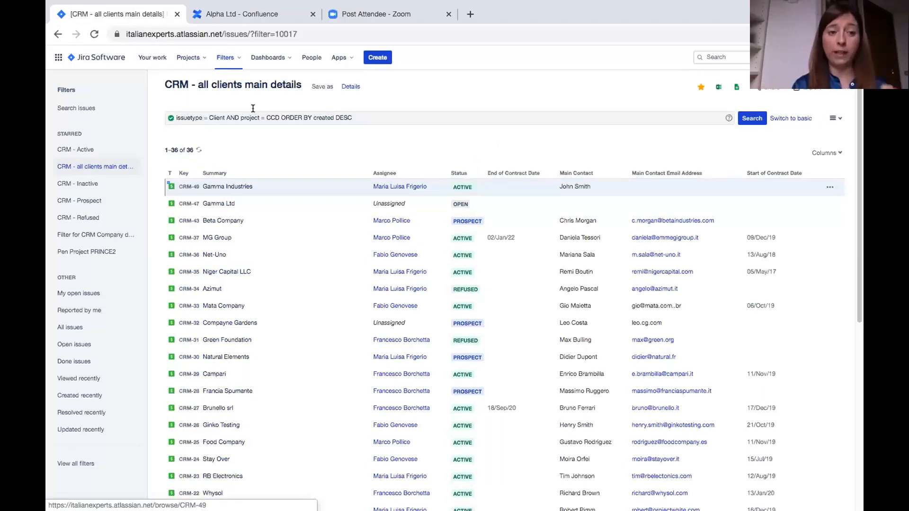
{"action": "left_click", "coordinate": [794, 119]}
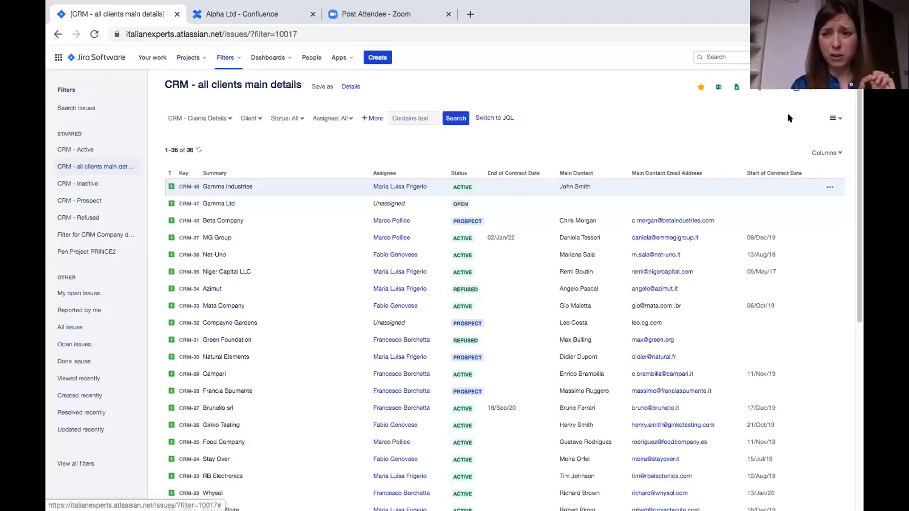
{"action": "left_click", "coordinate": [211, 118]}
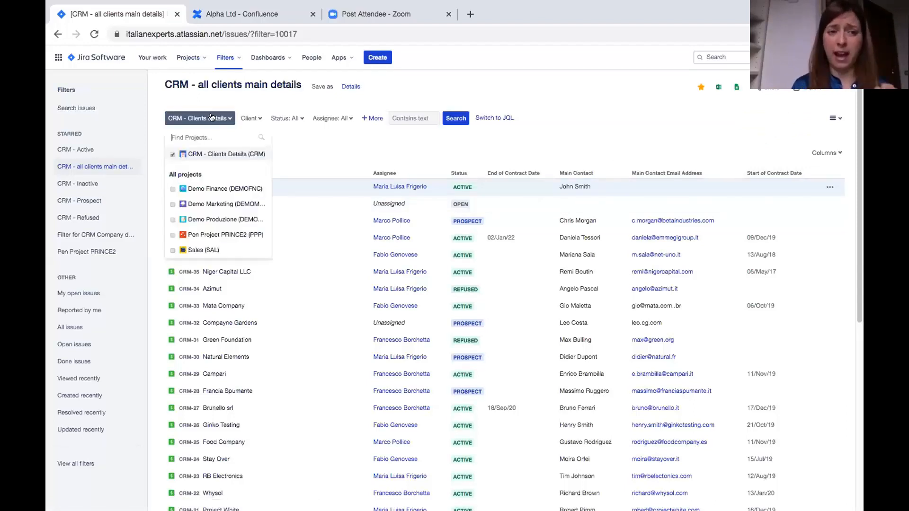
{"action": "left_click", "coordinate": [251, 118]}
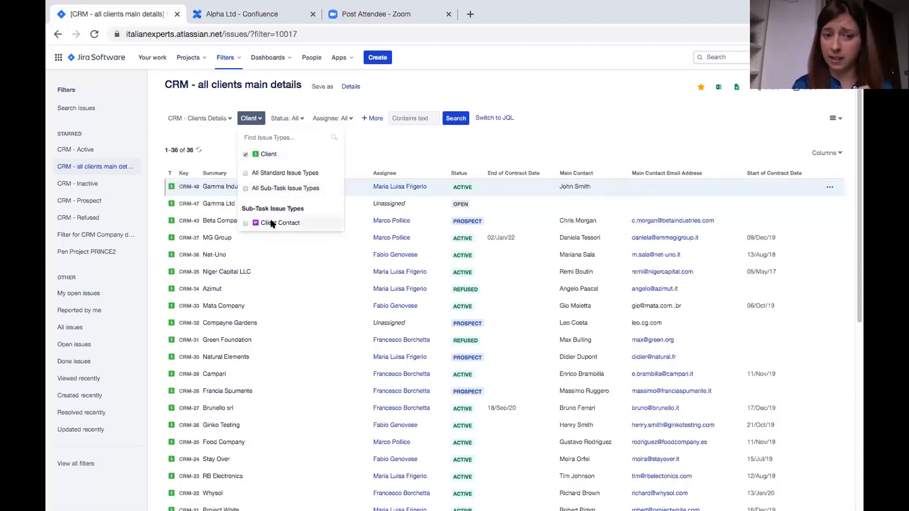
{"action": "left_click", "coordinate": [301, 100]}
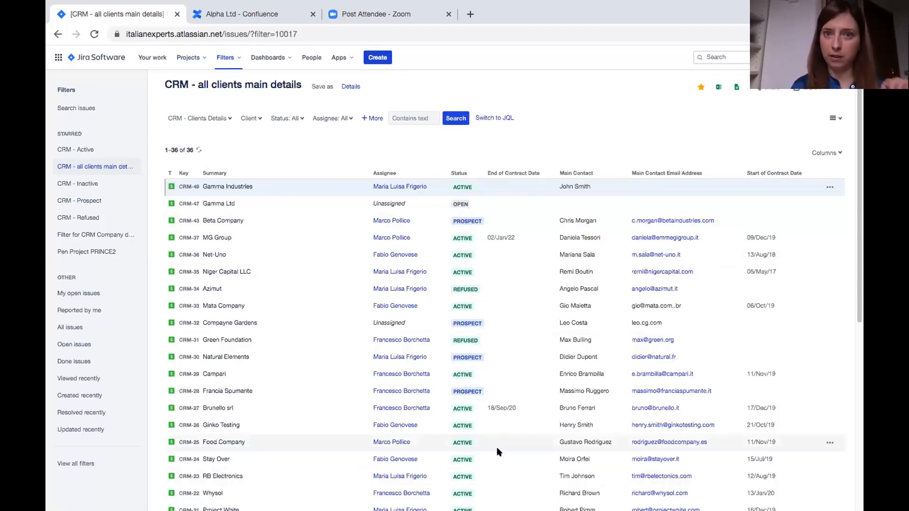
Add the City column to the client list and look through its entries.
{"action": "left_click", "coordinate": [829, 157]}
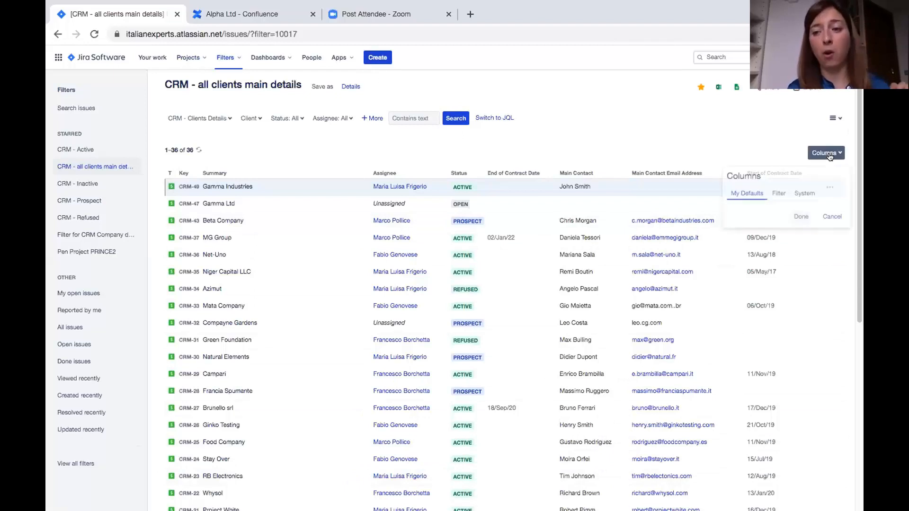
{"action": "scroll", "coordinate": [752, 291], "scroll_direction": "down", "scroll_amount": 5}
{"action": "scroll", "coordinate": [776, 298], "scroll_direction": "down", "scroll_amount": 3}
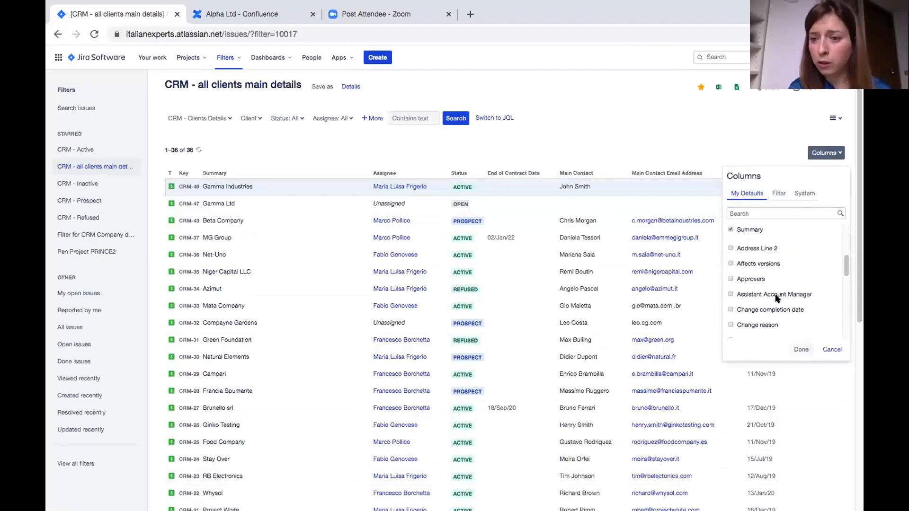
{"action": "scroll", "coordinate": [776, 296], "scroll_direction": "down", "scroll_amount": 2}
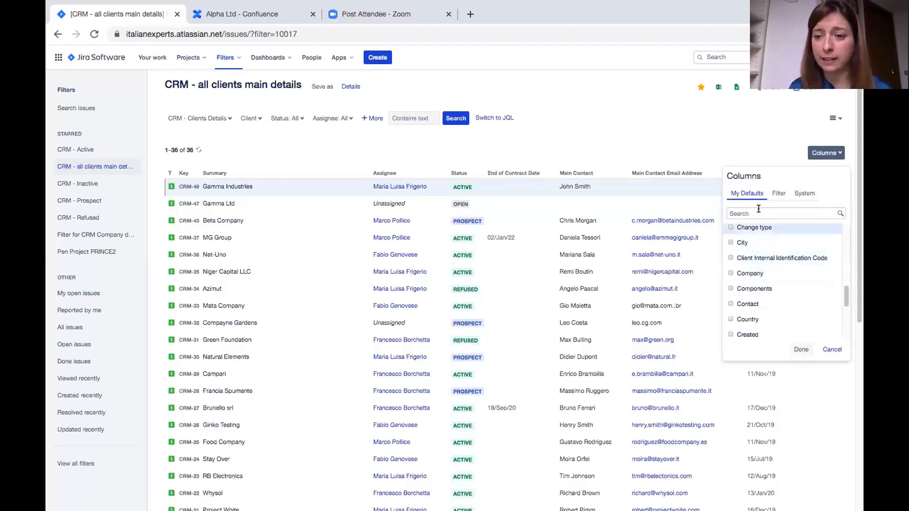
{"action": "left_click", "coordinate": [731, 243]}
{"action": "left_click", "coordinate": [800, 350]}
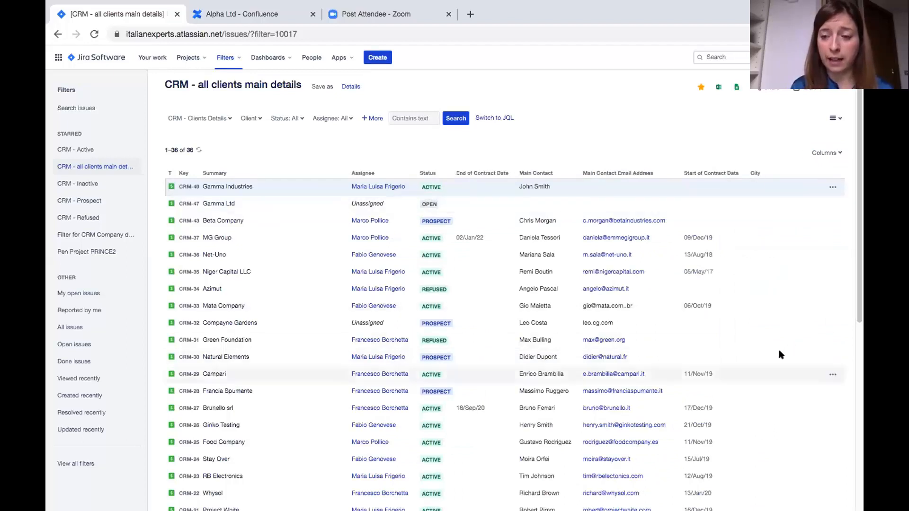
{"action": "scroll", "coordinate": [779, 367], "scroll_direction": "down", "scroll_amount": 5}
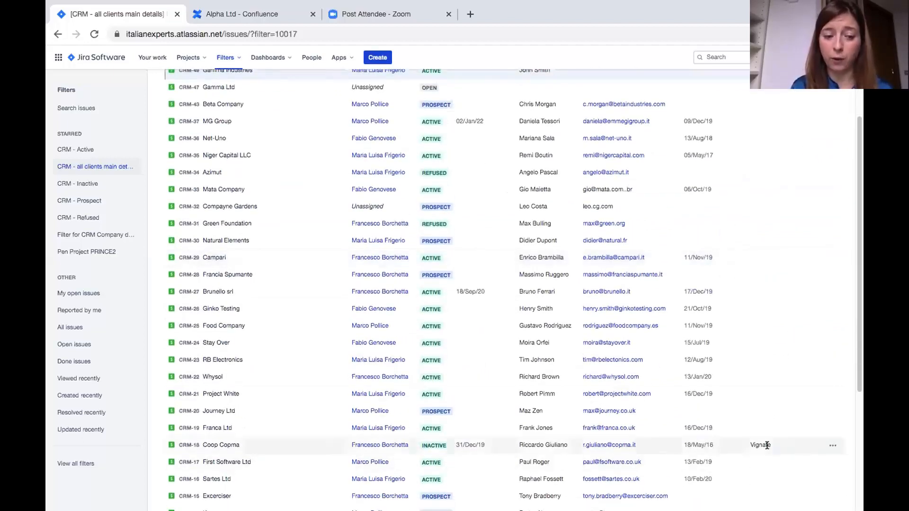
{"action": "scroll", "coordinate": [767, 445], "scroll_direction": "up", "scroll_amount": 5}
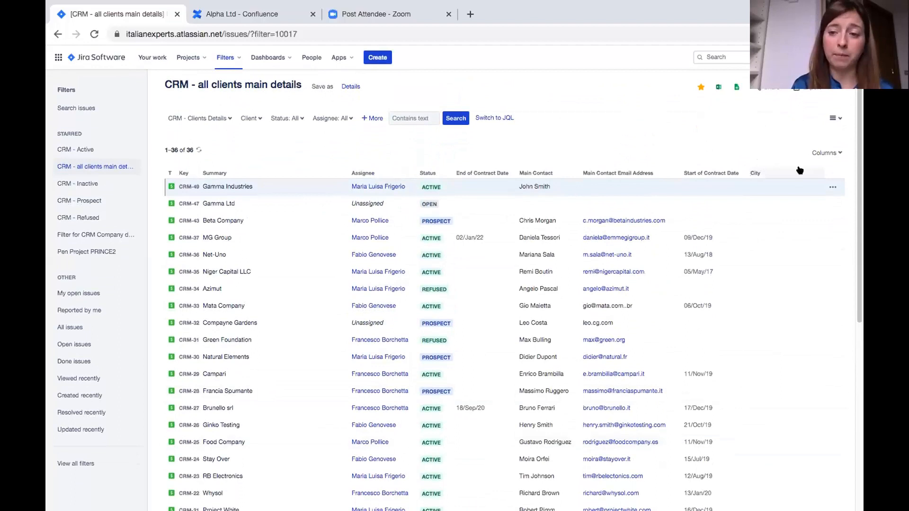
Add the Country column to the client list and look through its entries.
{"action": "left_click", "coordinate": [825, 154]}
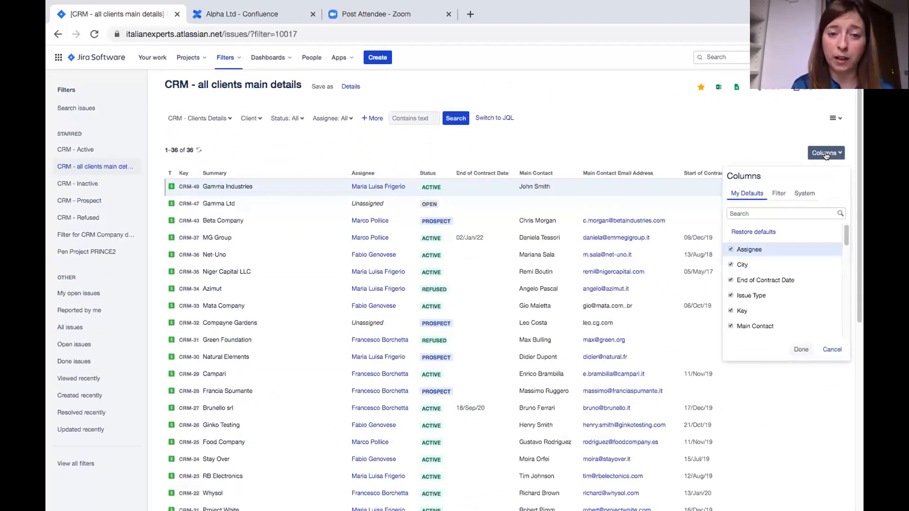
{"action": "left_click", "coordinate": [751, 213]}
{"action": "type", "text": "country"}
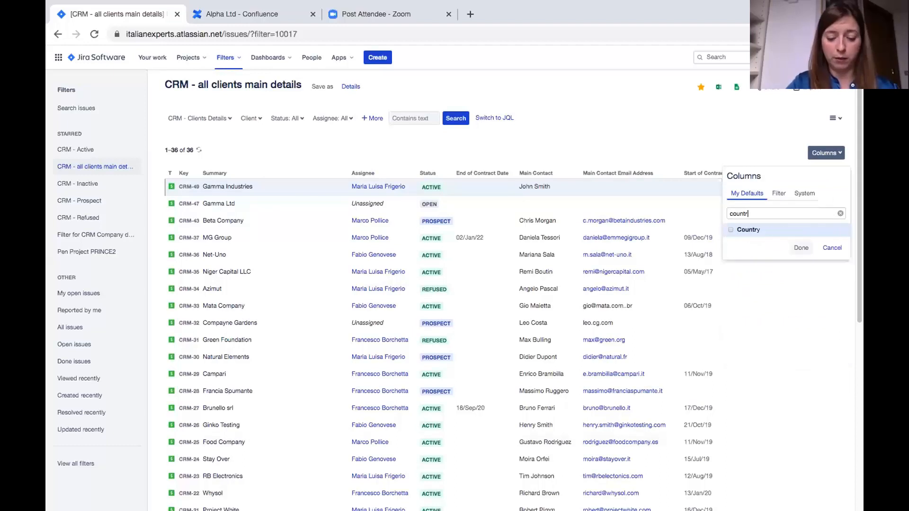
{"action": "left_click", "coordinate": [731, 230]}
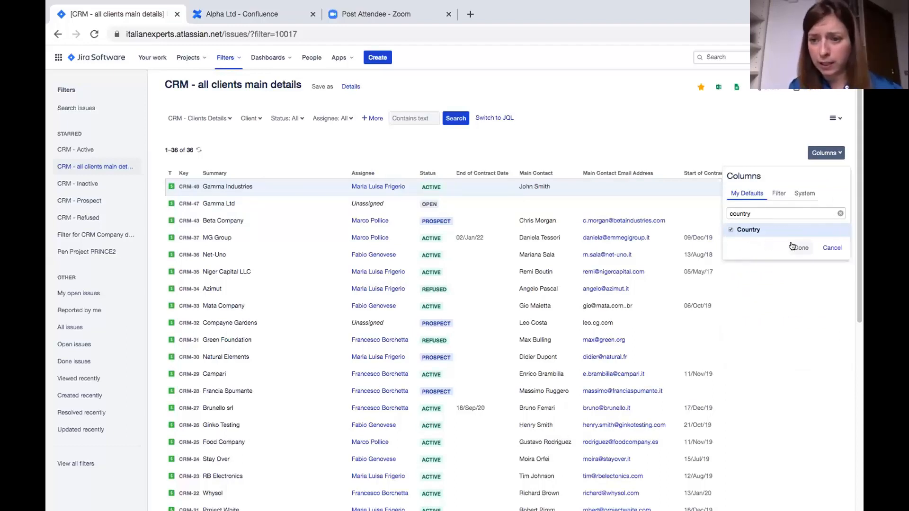
{"action": "left_click", "coordinate": [795, 245]}
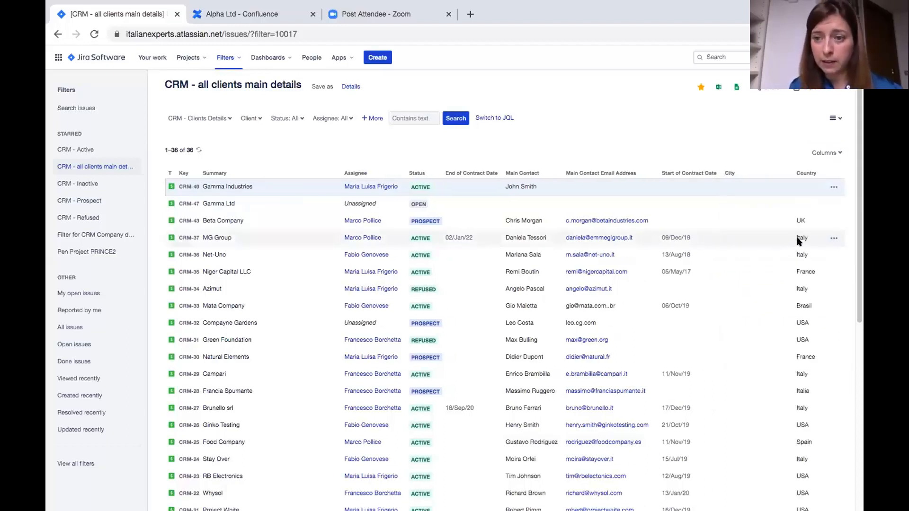
{"action": "scroll", "coordinate": [799, 355], "scroll_direction": "down", "scroll_amount": 2}
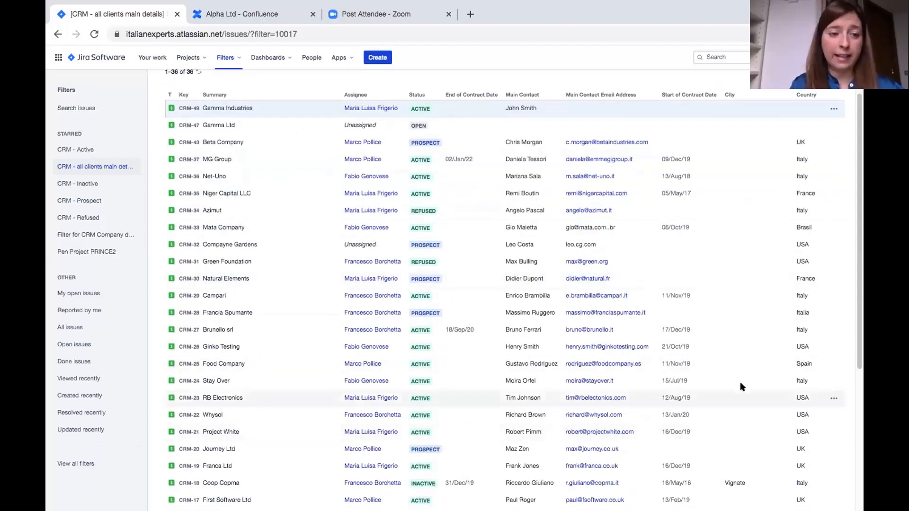
{"action": "scroll", "coordinate": [740, 381], "scroll_direction": "up", "scroll_amount": 2}
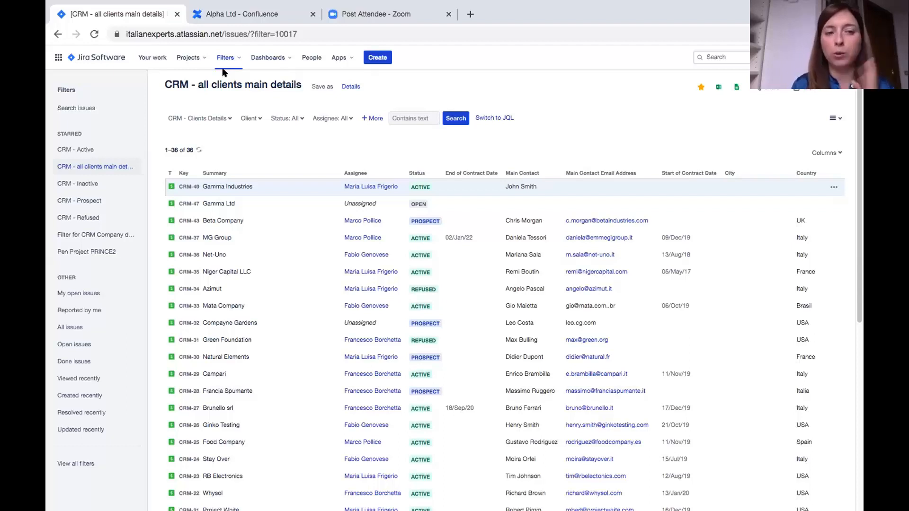
Open the CRM - Clients all statuses dashboard, review it, and sort its filter results by Summary in ascending order.
{"action": "left_click", "coordinate": [290, 58]}
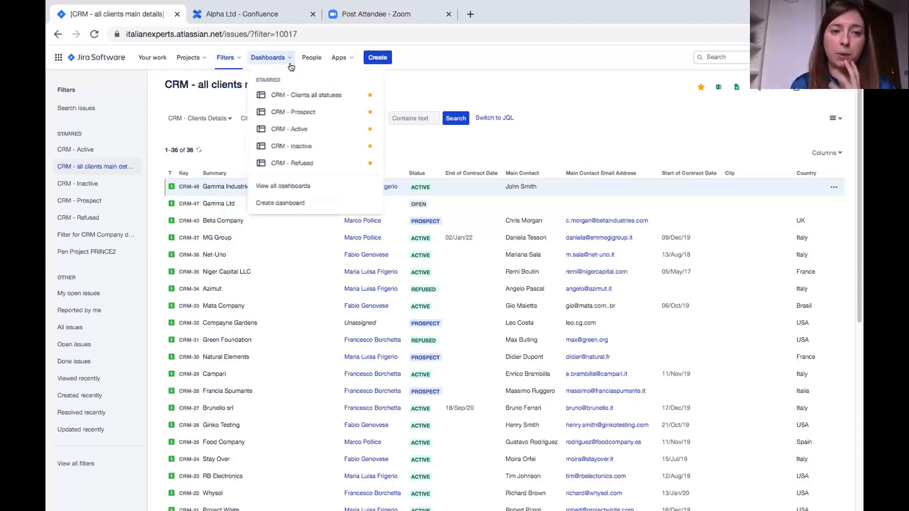
{"action": "left_click", "coordinate": [297, 95]}
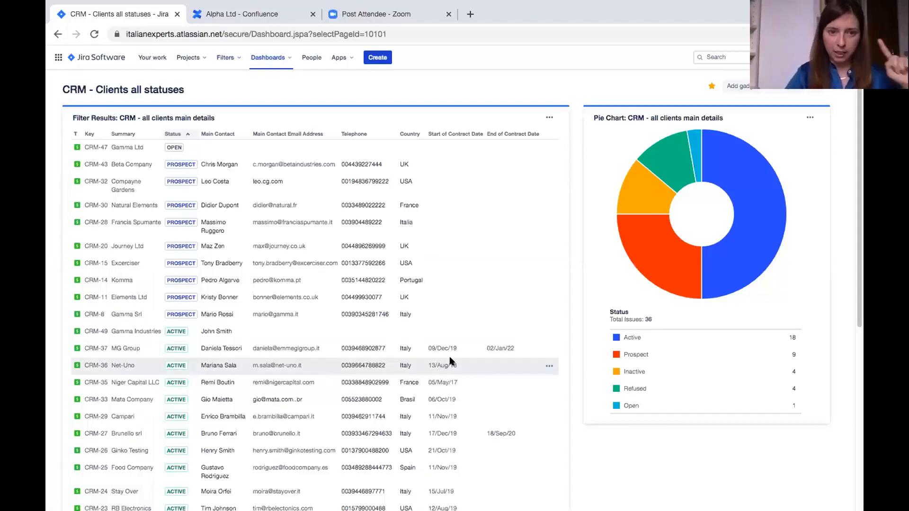
{"action": "scroll", "coordinate": [459, 357], "scroll_direction": "down", "scroll_amount": 6}
{"action": "scroll", "coordinate": [460, 358], "scroll_direction": "up", "scroll_amount": 6}
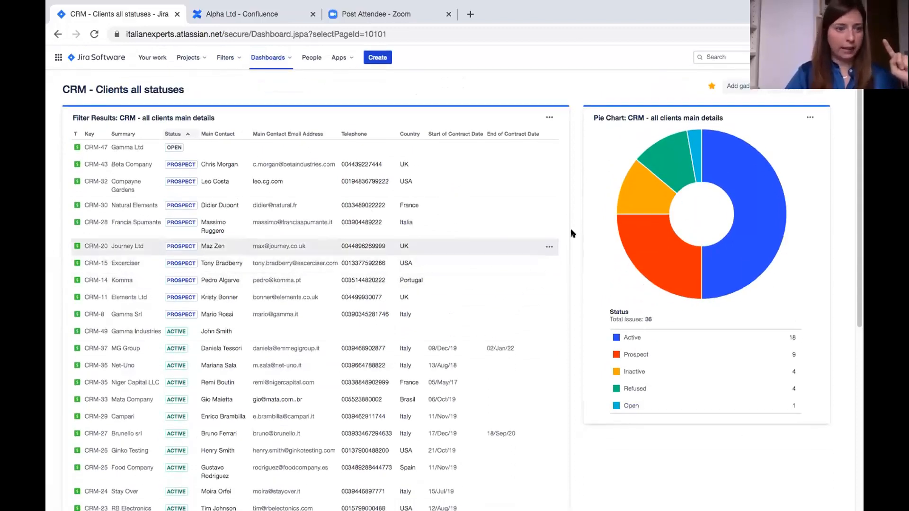
{"action": "scroll", "coordinate": [515, 164], "scroll_direction": "down", "scroll_amount": 1}
{"action": "scroll", "coordinate": [515, 165], "scroll_direction": "up", "scroll_amount": 1}
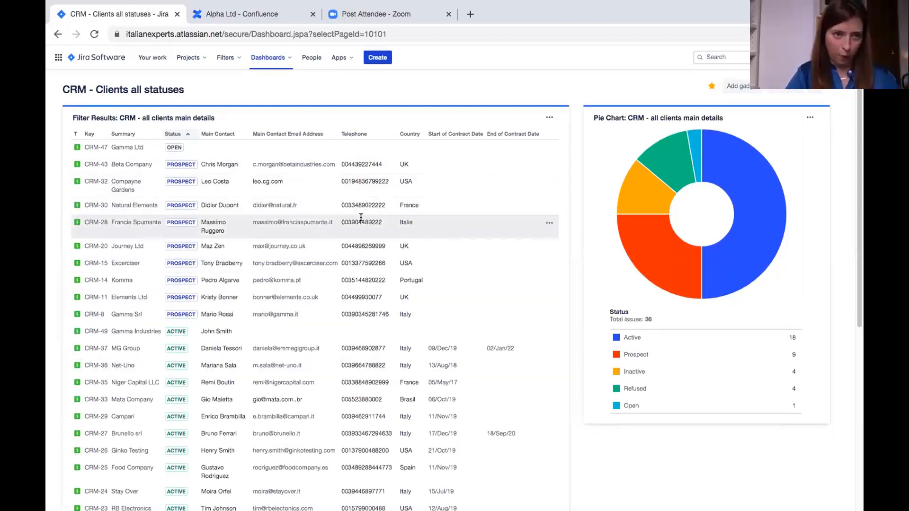
{"action": "left_click", "coordinate": [135, 134]}
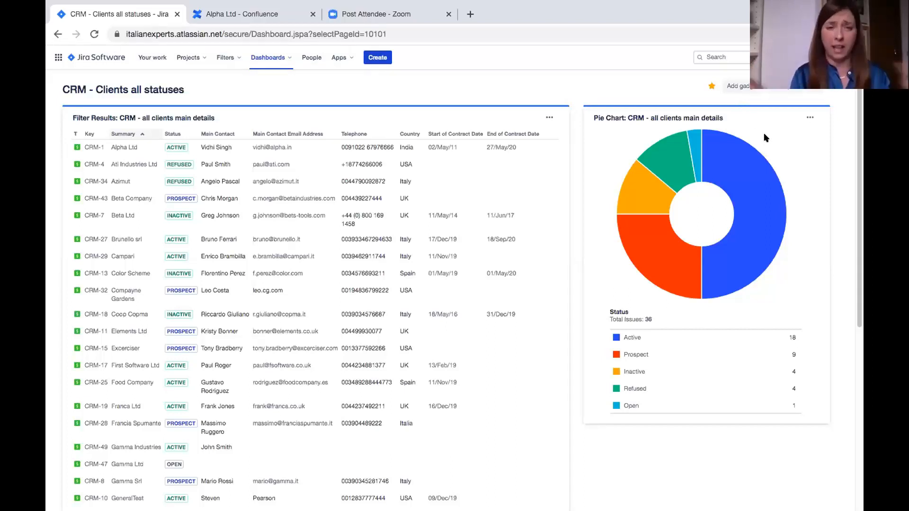
Examine the share of each client status in the CRM - all clients main details pie chart.
{"action": "mouse_move", "coordinate": [735, 211]}
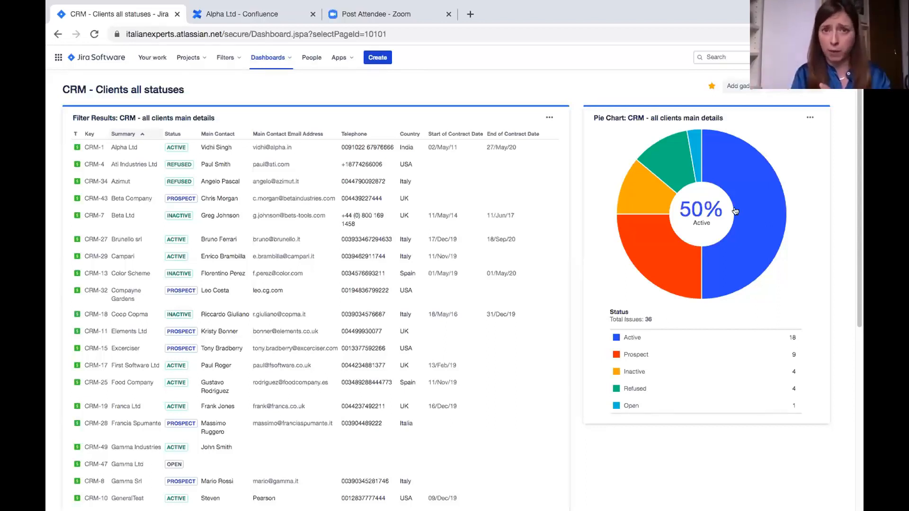
{"action": "mouse_move", "coordinate": [673, 280]}
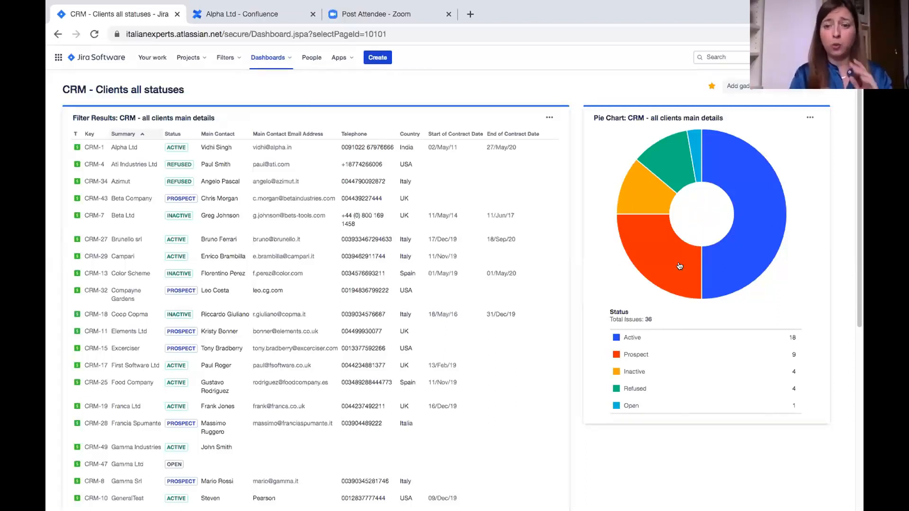
{"action": "mouse_move", "coordinate": [629, 198]}
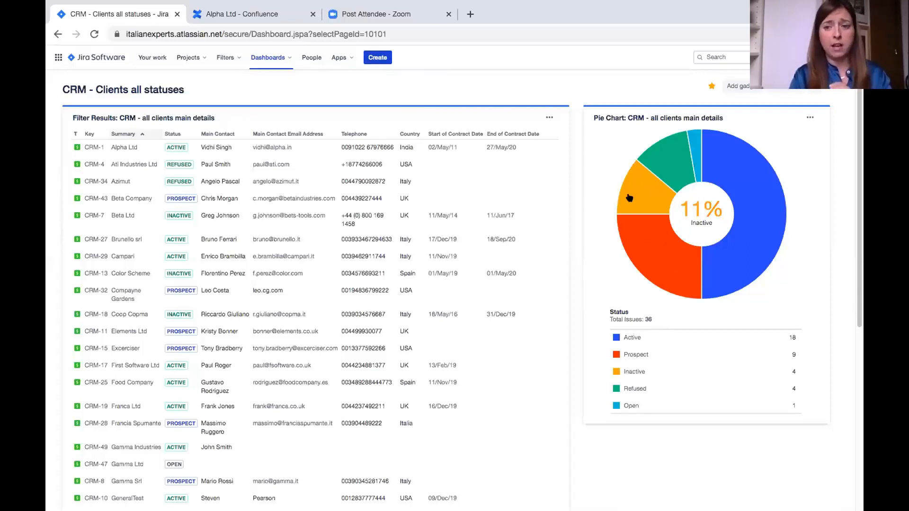
{"action": "mouse_move", "coordinate": [661, 157]}
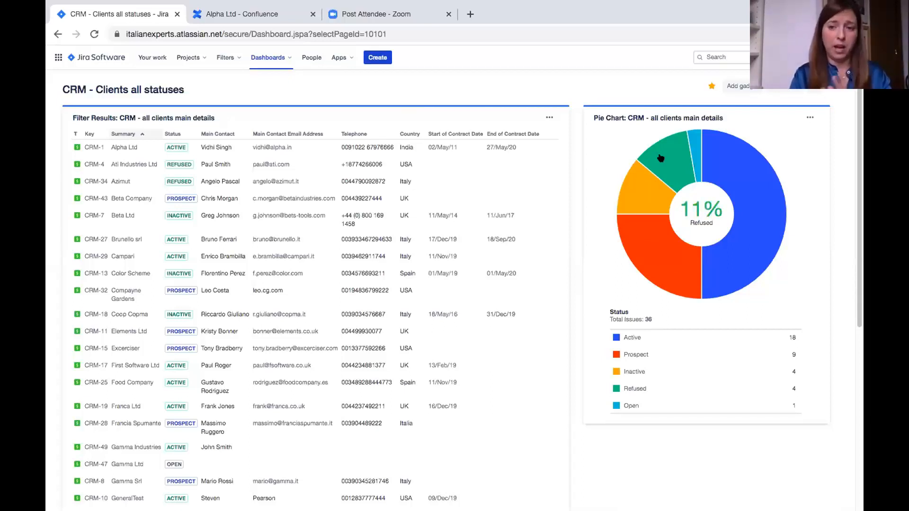
{"action": "mouse_move", "coordinate": [692, 143]}
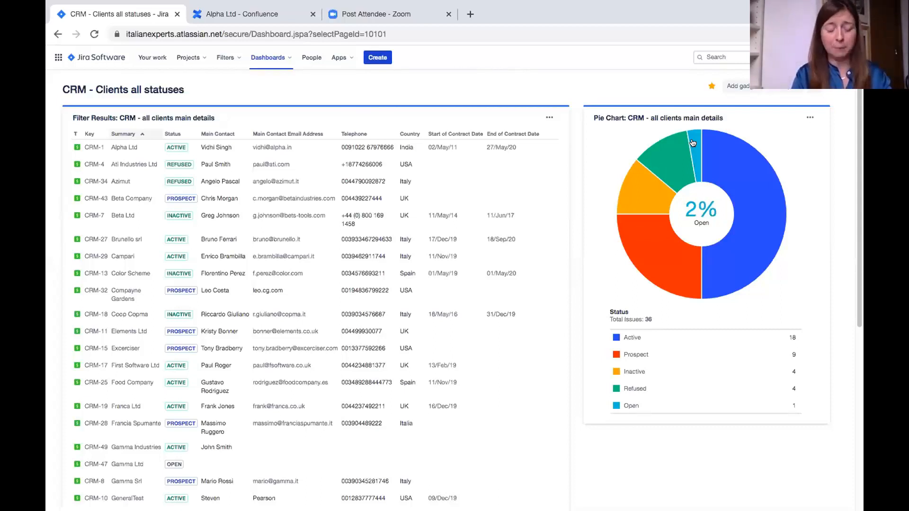
Open the CRM - Active dashboard and review its list of active clients and its assignee pie chart.
{"action": "left_click", "coordinate": [274, 58]}
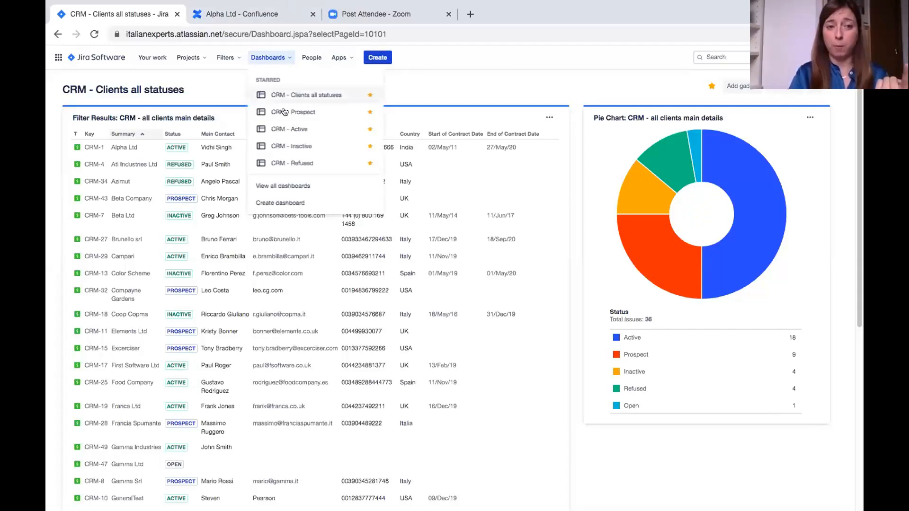
{"action": "left_click", "coordinate": [293, 130]}
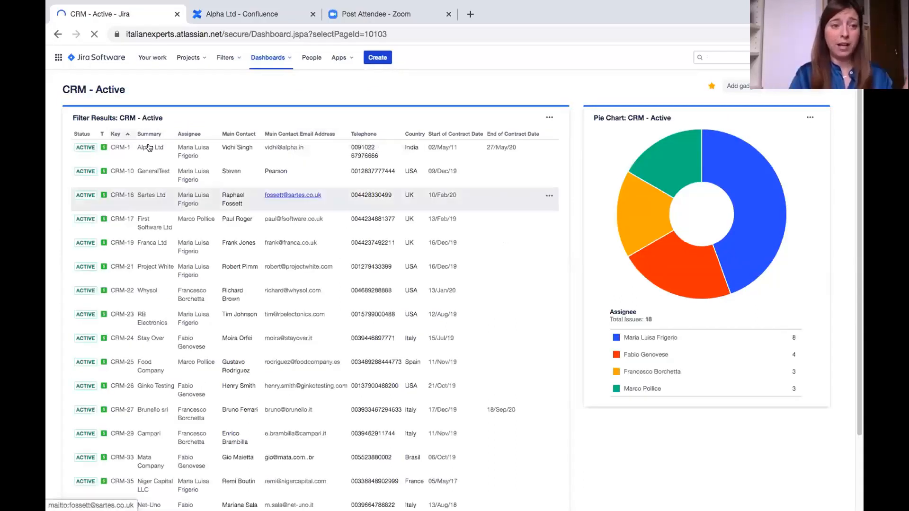
{"action": "left_click", "coordinate": [128, 133]}
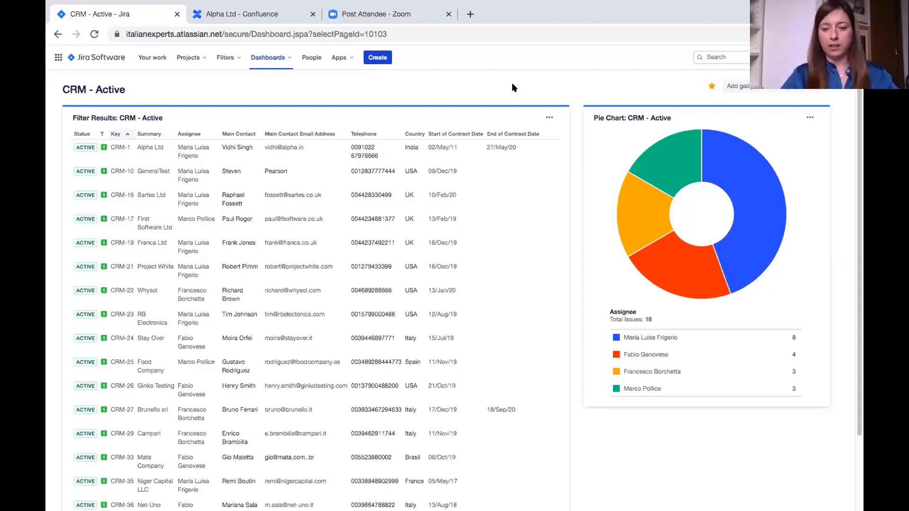
{"action": "mouse_move", "coordinate": [753, 191]}
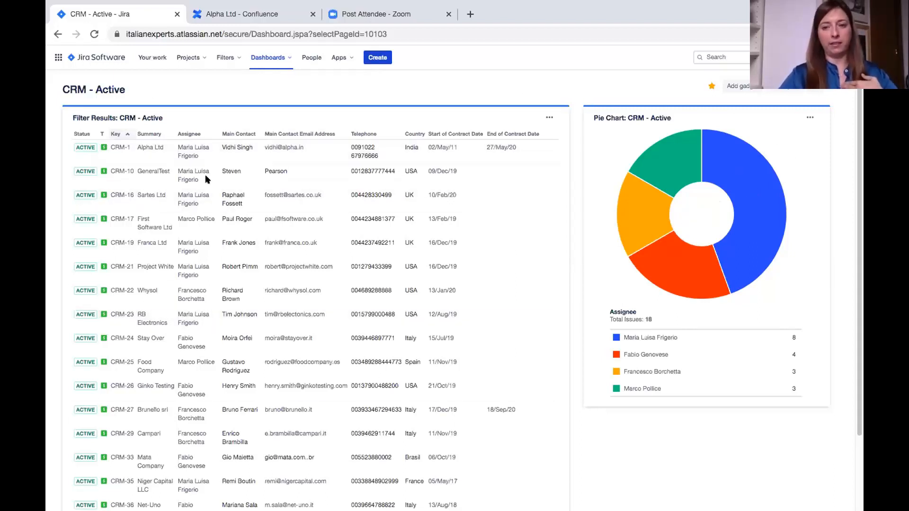
{"action": "scroll", "coordinate": [301, 290], "scroll_direction": "down", "scroll_amount": 3}
{"action": "scroll", "coordinate": [301, 289], "scroll_direction": "up", "scroll_amount": 3}
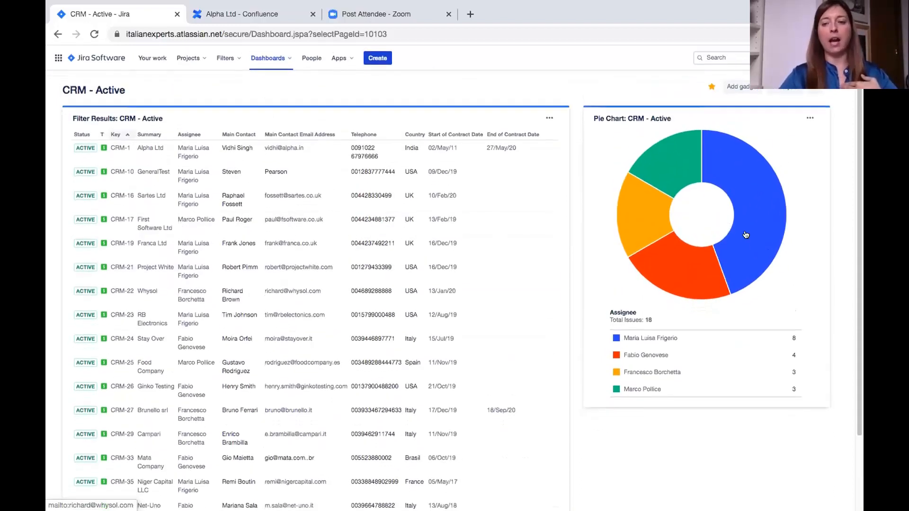
Check the assignee shares in the pie chart and sort the active clients by Assignee in descending order.
{"action": "mouse_move", "coordinate": [752, 234]}
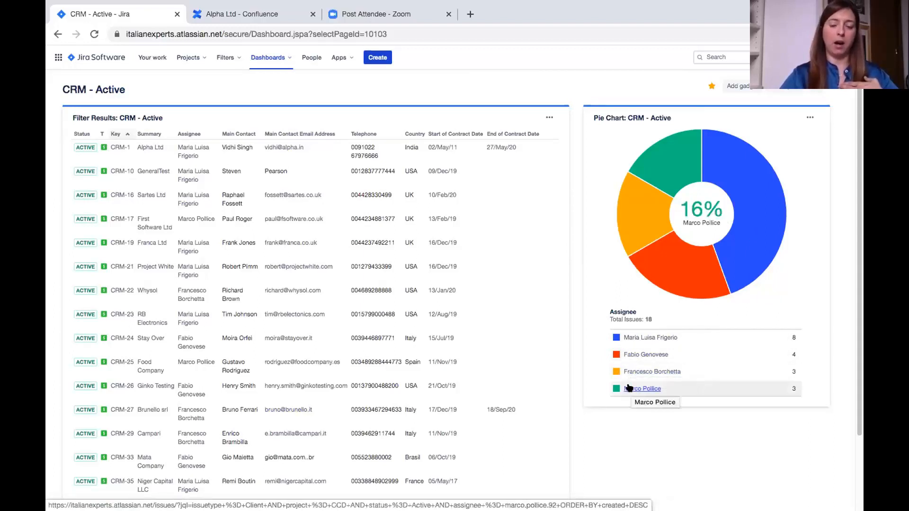
{"action": "left_click", "coordinate": [188, 134]}
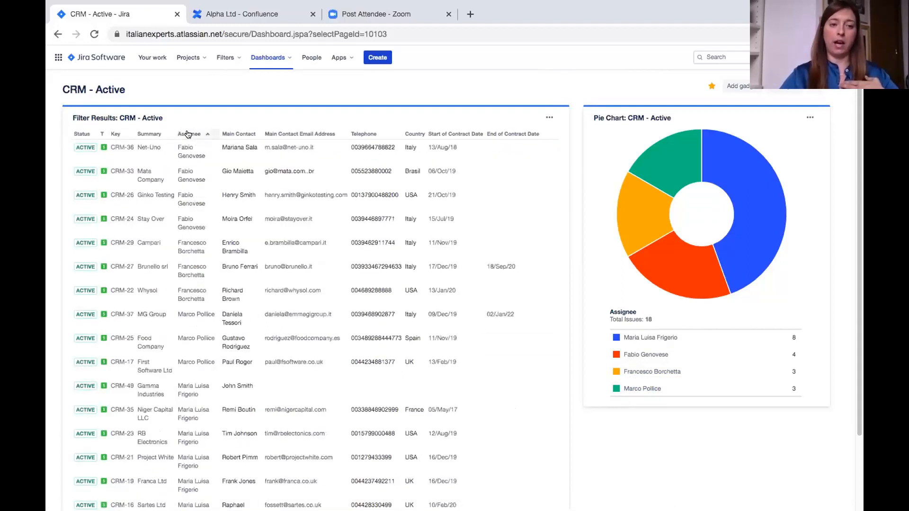
{"action": "left_click", "coordinate": [189, 135]}
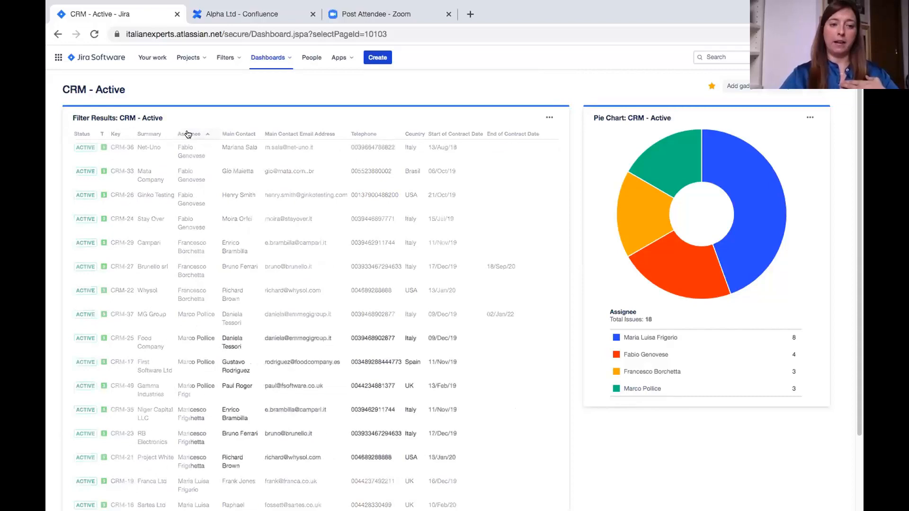
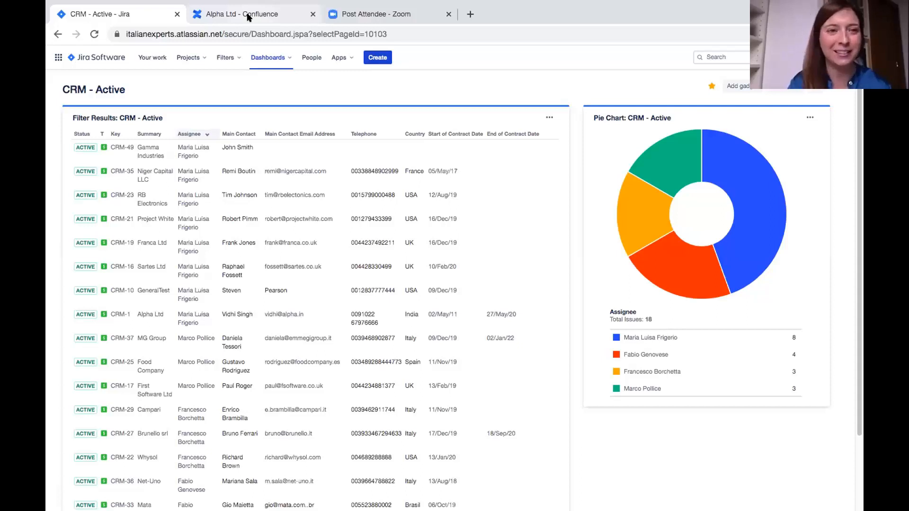
Switch to the Alpha Ltd space overview in Confluence and collapse its sidebar.
{"action": "left_click", "coordinate": [248, 17]}
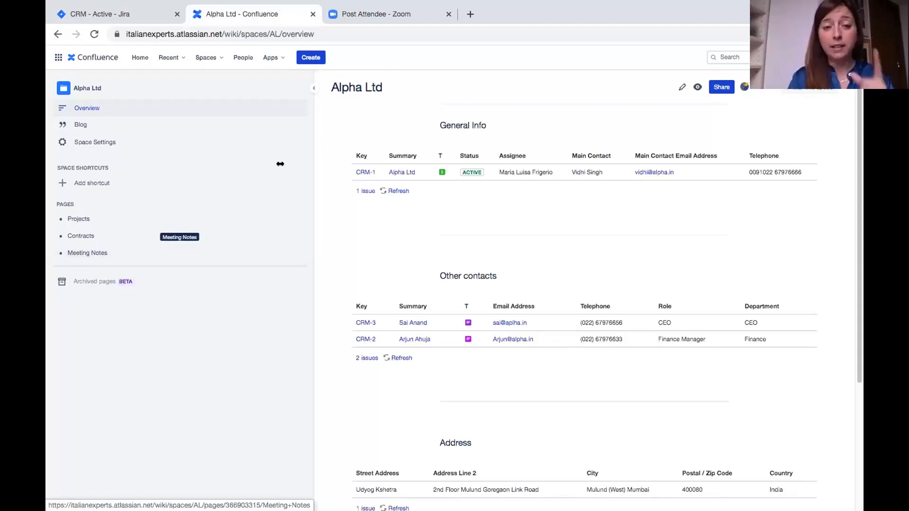
{"action": "left_click", "coordinate": [313, 88]}
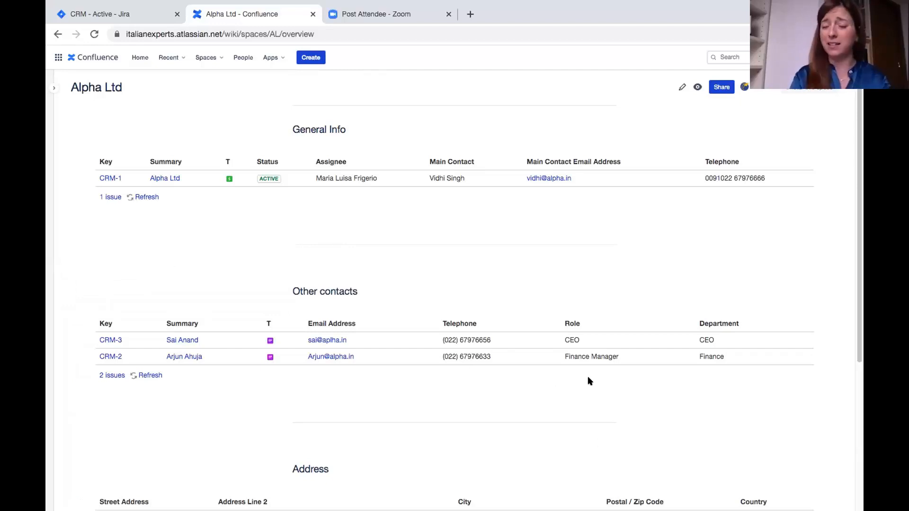
Open the Alpha Ltd overview page for editing, look at the insertable elements, and select the General Info Jira macro.
{"action": "left_click", "coordinate": [683, 89]}
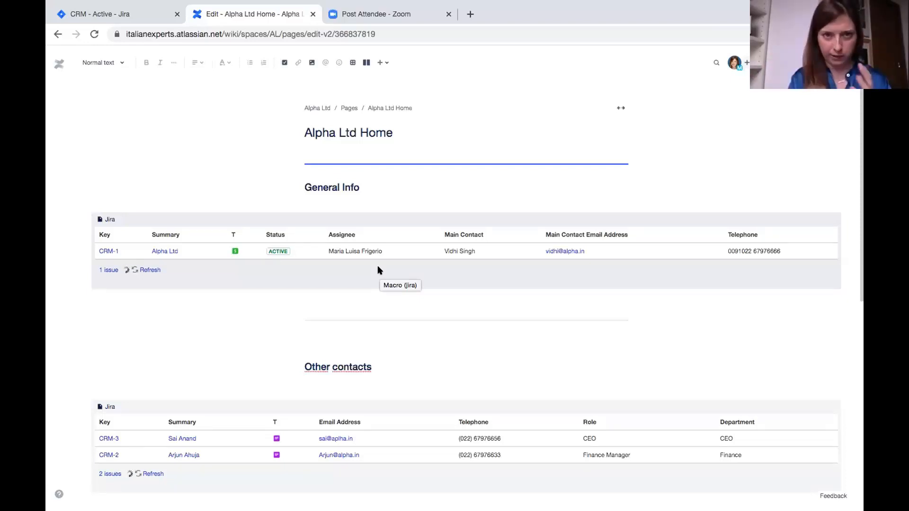
{"action": "left_click", "coordinate": [382, 64]}
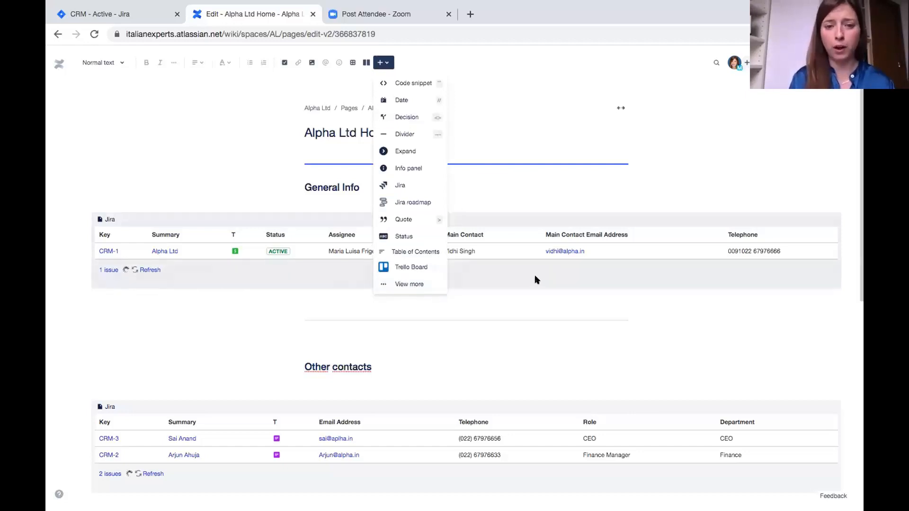
{"action": "left_click", "coordinate": [303, 269]}
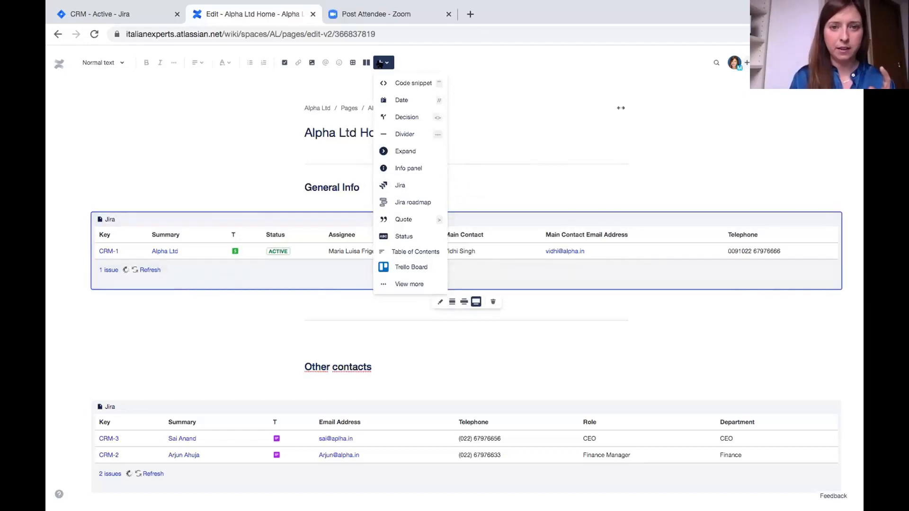
{"action": "left_click", "coordinate": [382, 63]}
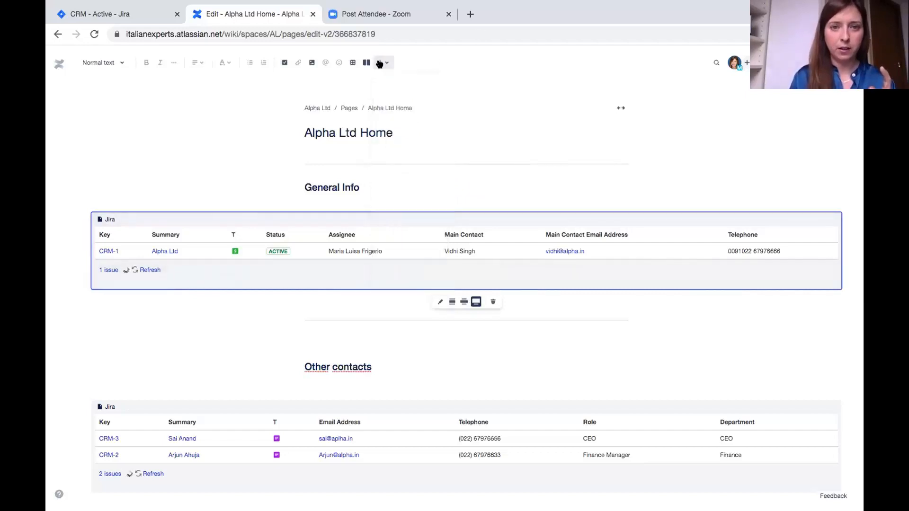
Examine the search query, display options and columns of the General Info Jira macro, leaving them unmodified.
{"action": "left_click", "coordinate": [439, 301]}
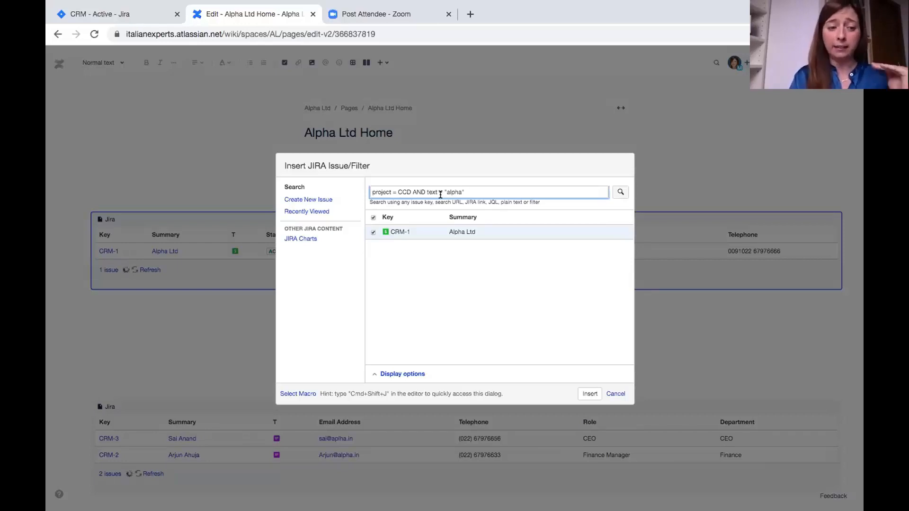
{"action": "left_click", "coordinate": [375, 373]}
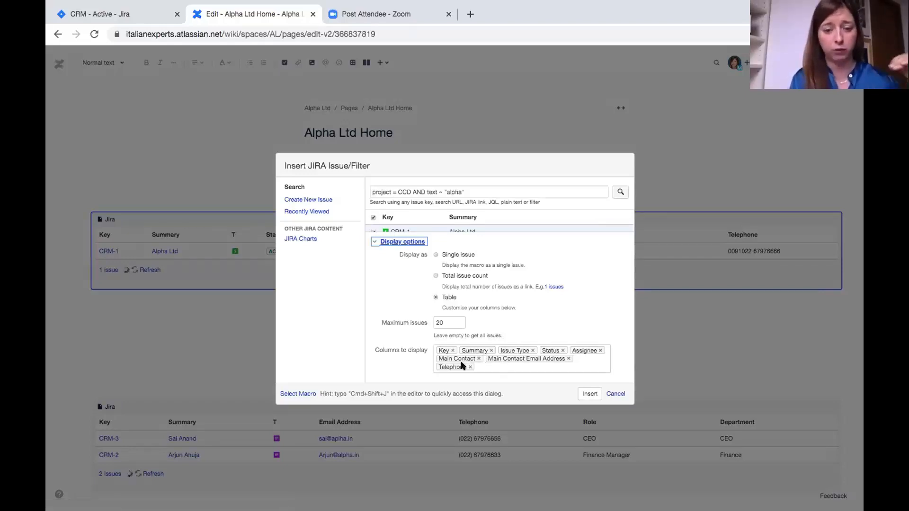
{"action": "left_click", "coordinate": [611, 394]}
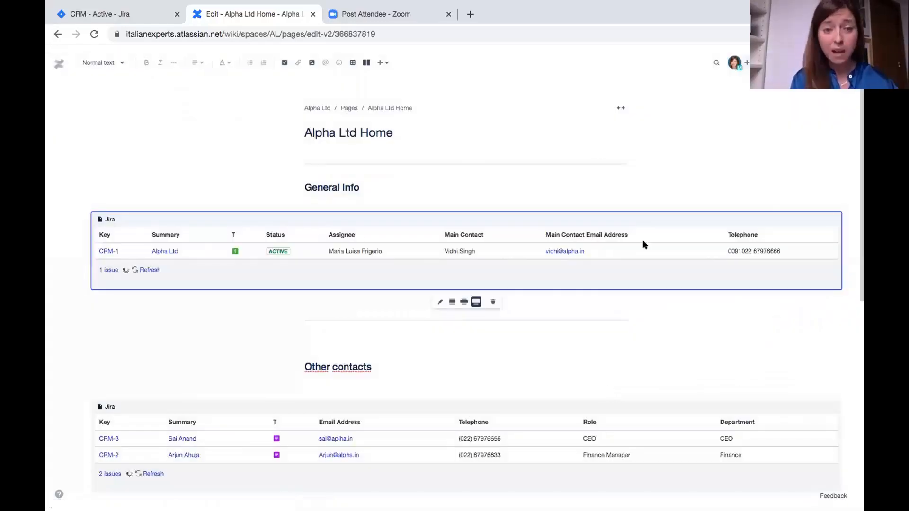
Examine the parent-issue query and display options of the Other contacts Jira macro, leaving them unmodified.
{"action": "scroll", "coordinate": [507, 323], "scroll_direction": "down", "scroll_amount": 1}
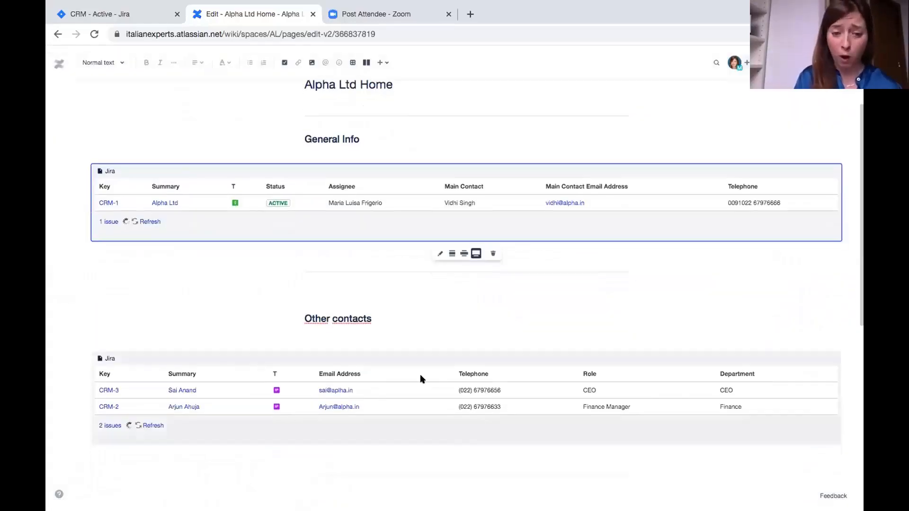
{"action": "left_click", "coordinate": [434, 429]}
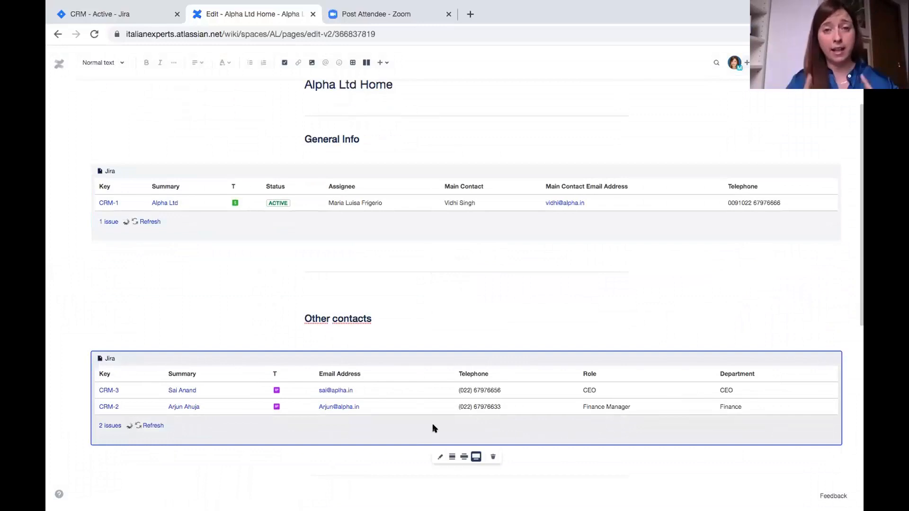
{"action": "left_click", "coordinate": [440, 457]}
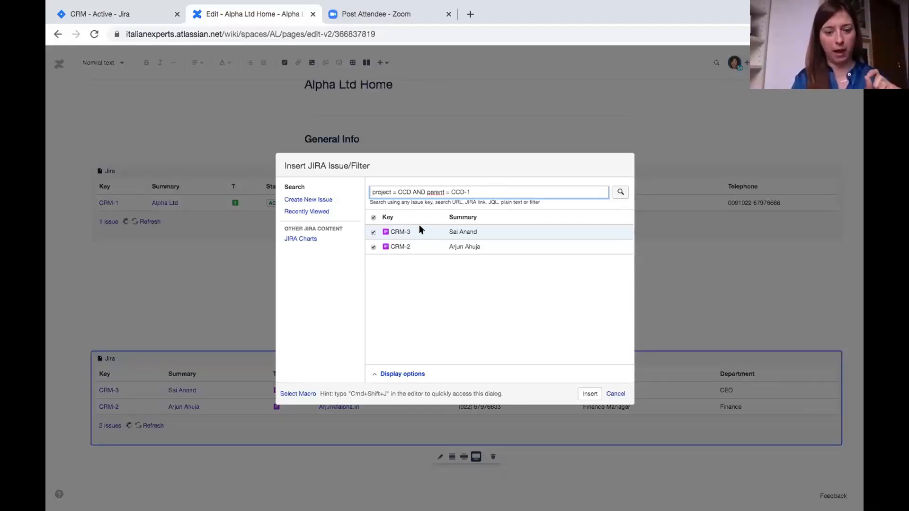
{"action": "left_click", "coordinate": [375, 373]}
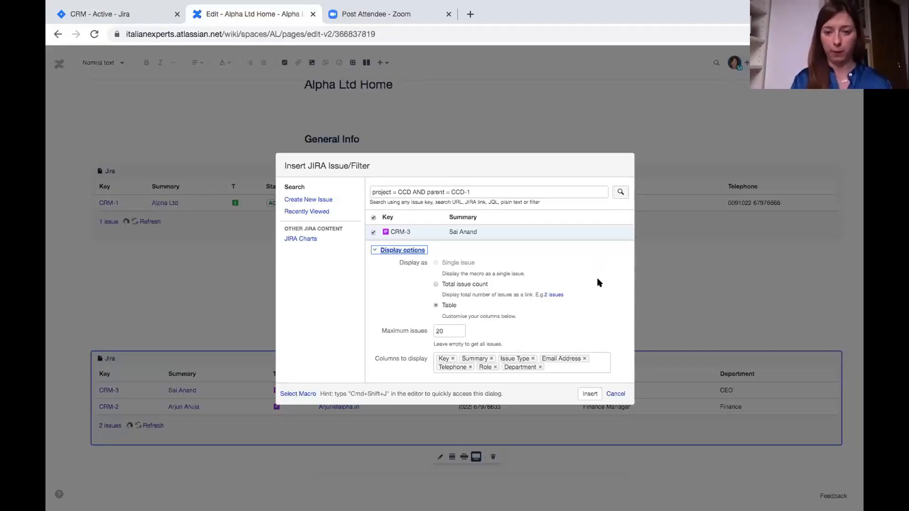
{"action": "left_click", "coordinate": [616, 394]}
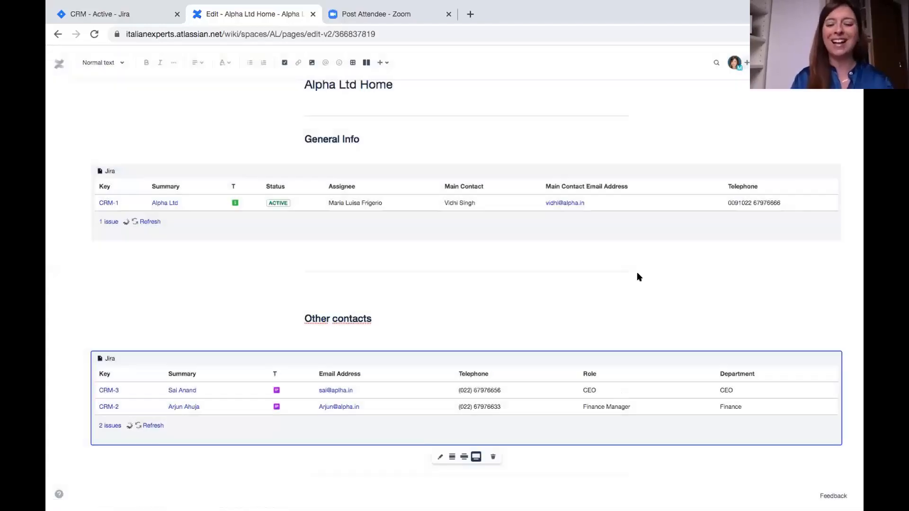
Look through the Other contacts, Address and Finance Details sections of the Alpha Ltd Home page.
{"action": "scroll", "coordinate": [606, 263], "scroll_direction": "down", "scroll_amount": 3}
{"action": "scroll", "coordinate": [607, 263], "scroll_direction": "down", "scroll_amount": 2}
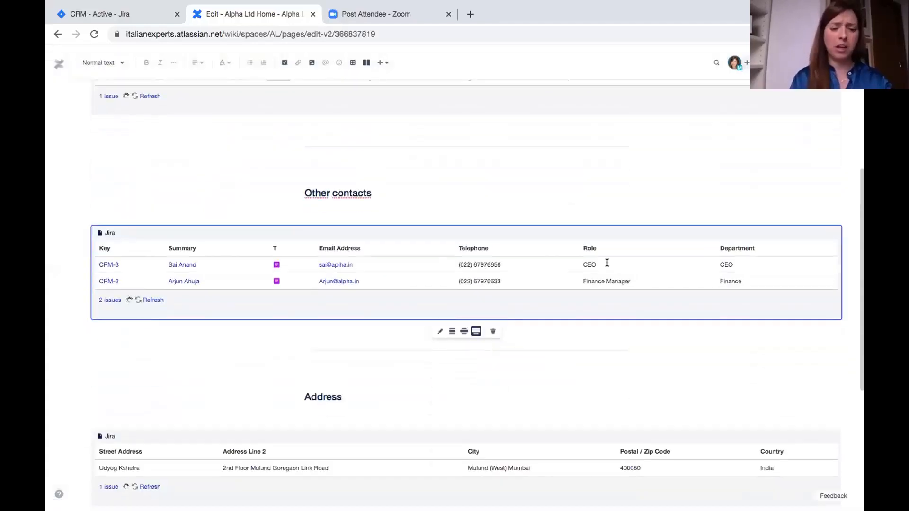
{"action": "scroll", "coordinate": [607, 263], "scroll_direction": "down", "scroll_amount": 2}
{"action": "scroll", "coordinate": [607, 263], "scroll_direction": "down", "scroll_amount": 4}
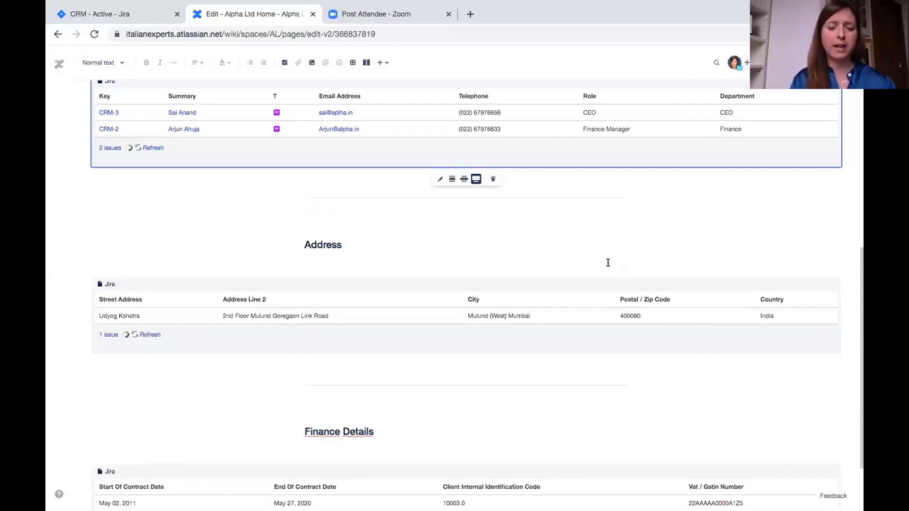
{"action": "scroll", "coordinate": [608, 263], "scroll_direction": "up", "scroll_amount": 2}
{"action": "scroll", "coordinate": [608, 263], "scroll_direction": "up", "scroll_amount": 6}
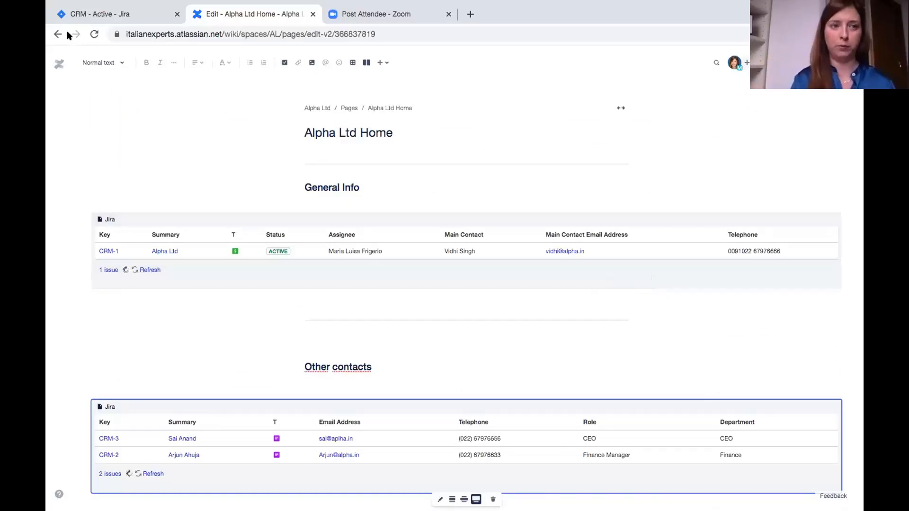
{"action": "scroll", "coordinate": [591, 487], "scroll_direction": "down", "scroll_amount": 8}
{"action": "scroll", "coordinate": [580, 489], "scroll_direction": "up", "scroll_amount": 8}
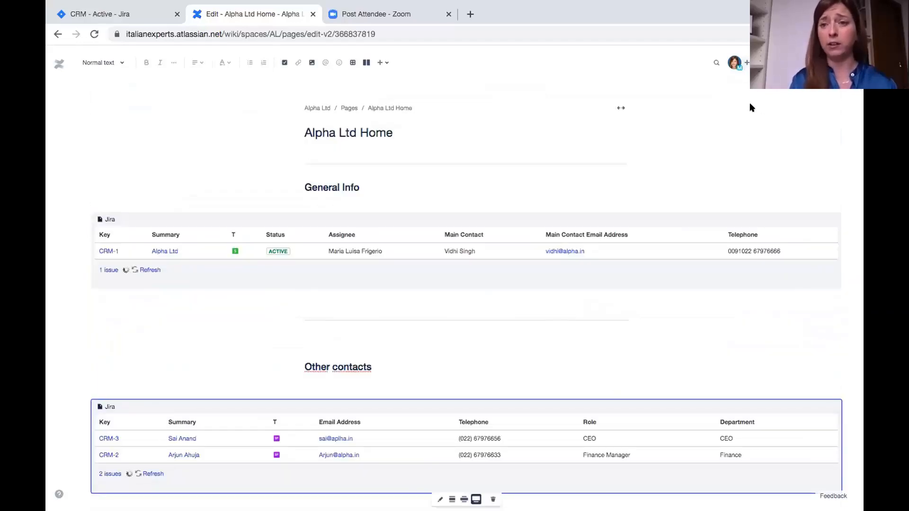
Leave the page editor for the Alpha Ltd overview and expand the space sidebar.
{"action": "left_click", "coordinate": [789, 63]}
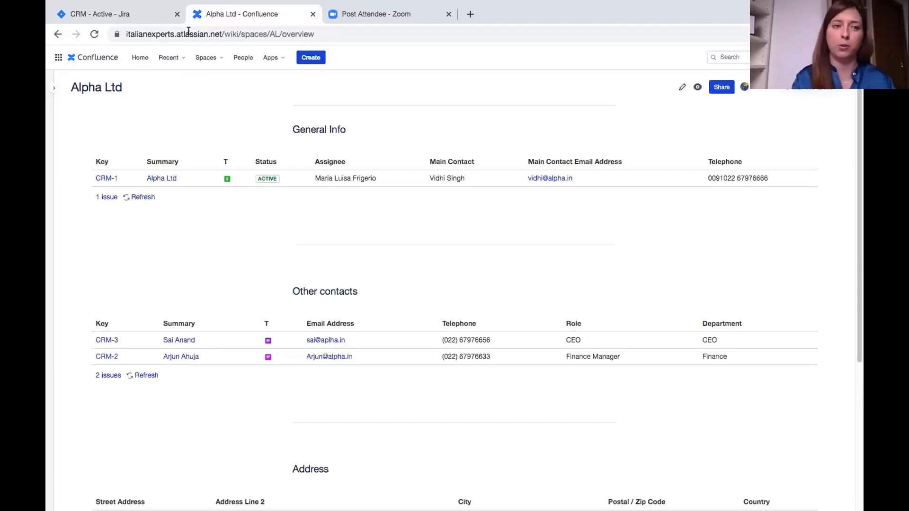
{"action": "left_click", "coordinate": [52, 89]}
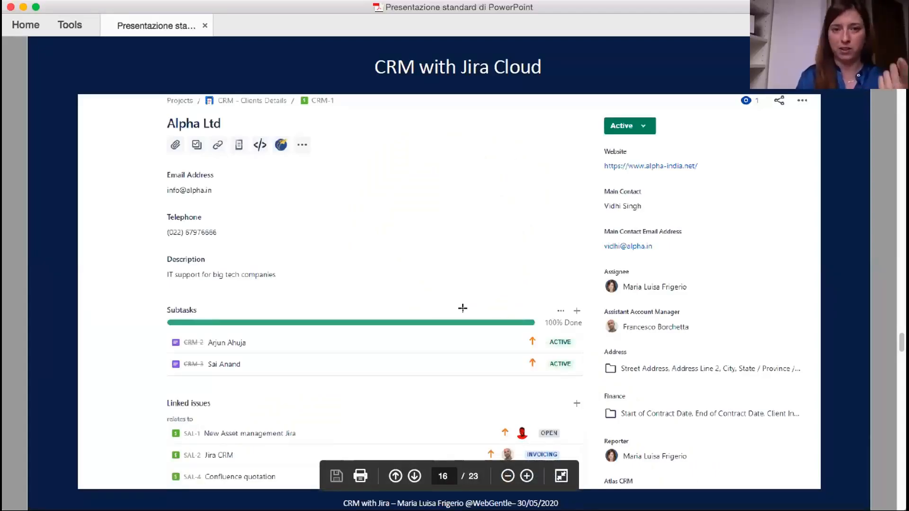
{"action": "left_click", "coordinate": [480, 157]}
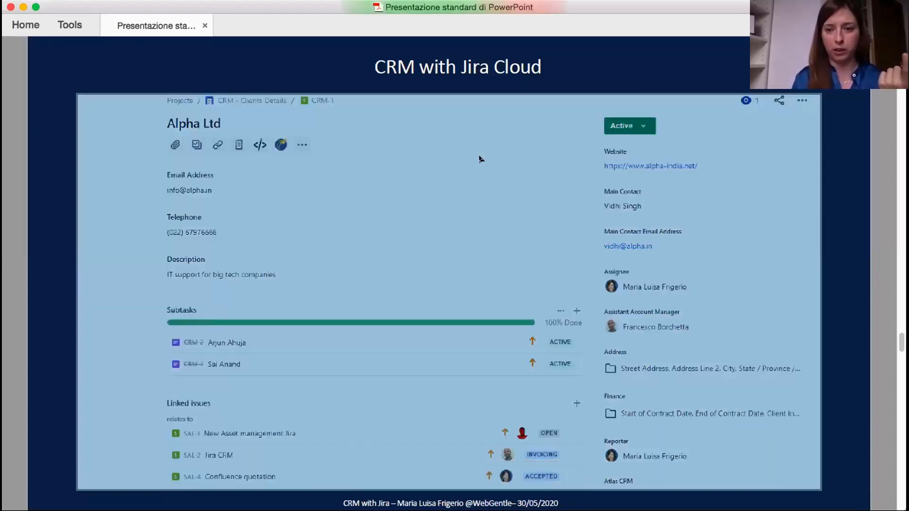
{"action": "key", "text": "Right"}
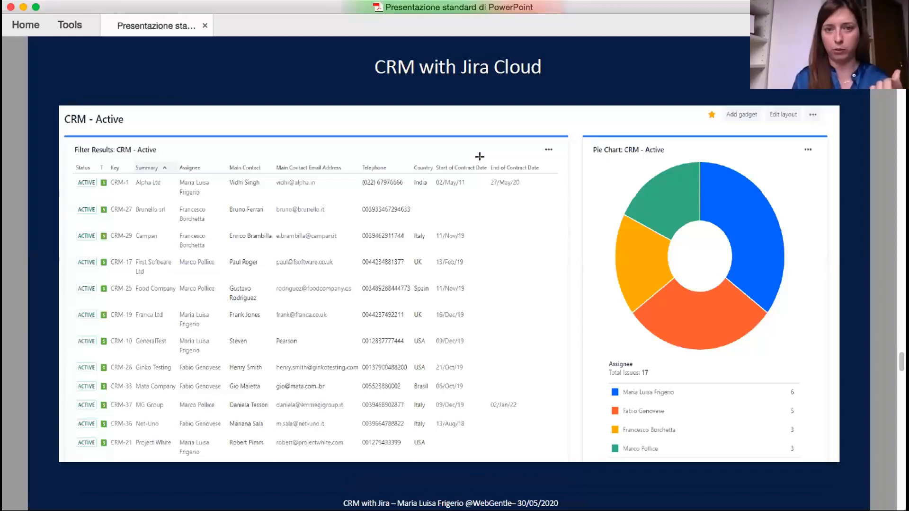
{"action": "key", "text": "Right"}
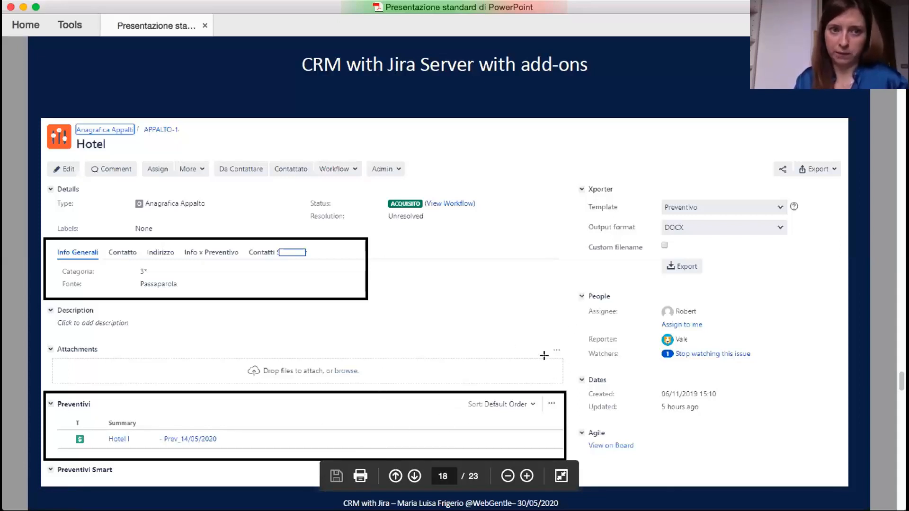
{"action": "key", "text": "Right"}
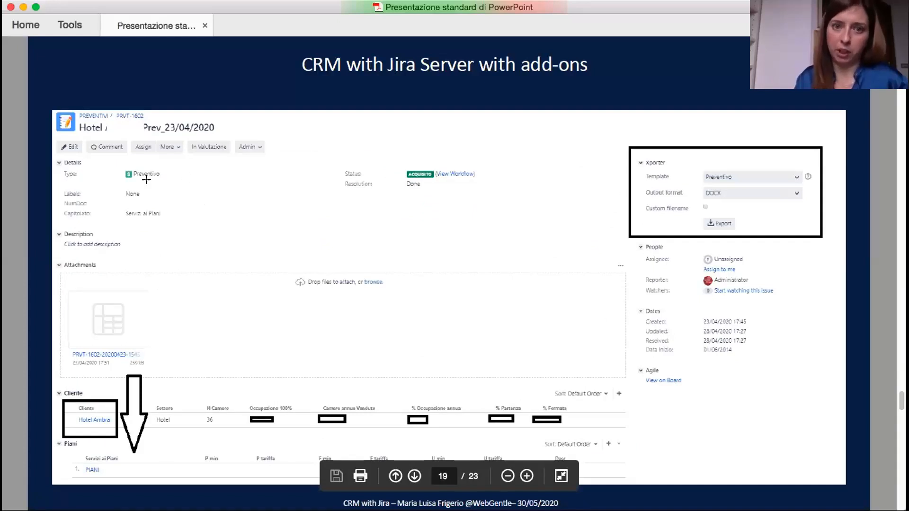
{"action": "key", "text": "Left"}
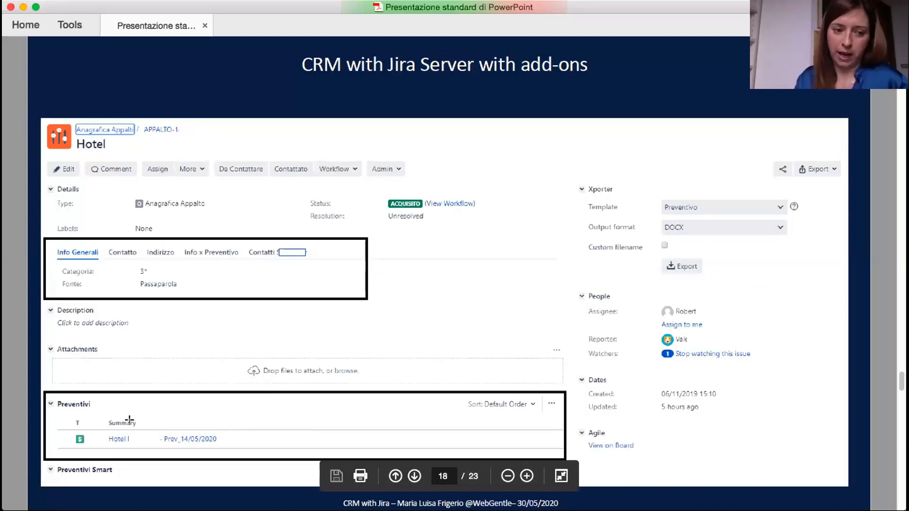
{"action": "key", "text": "Right"}
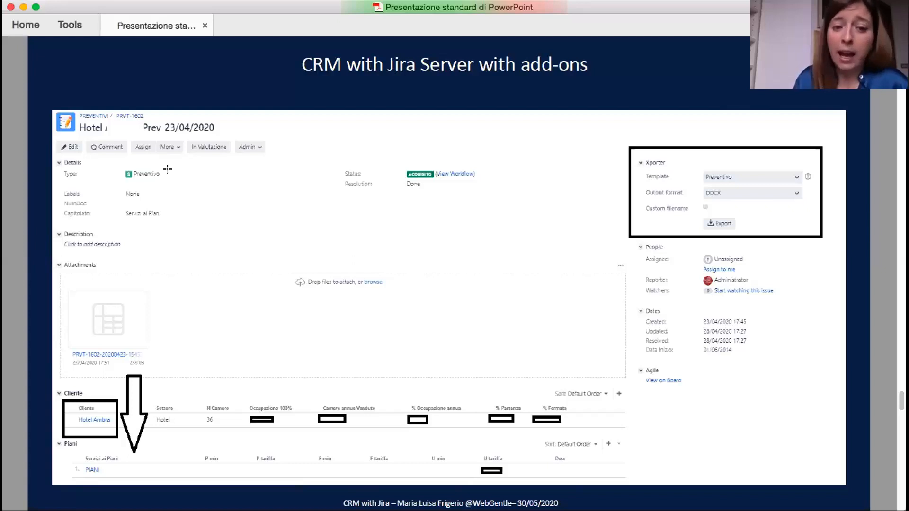
{"action": "key", "text": "Left"}
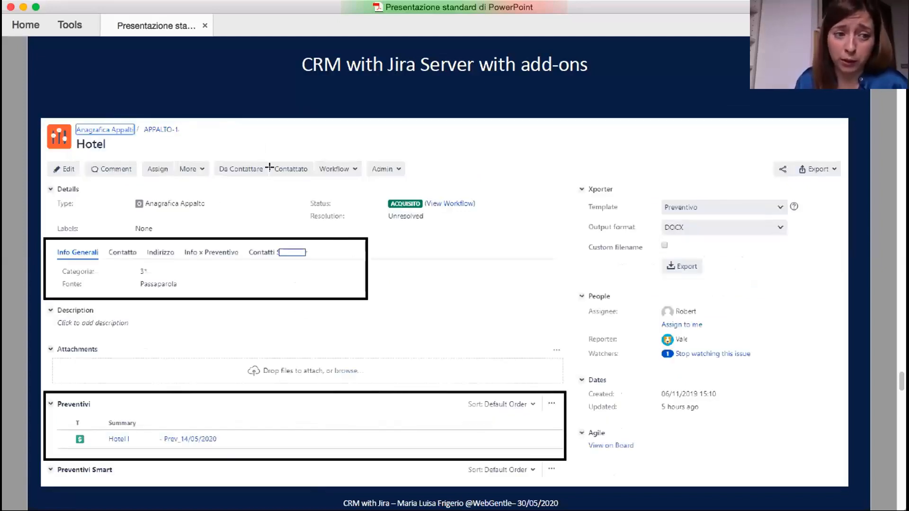
{"action": "key", "text": "Right"}
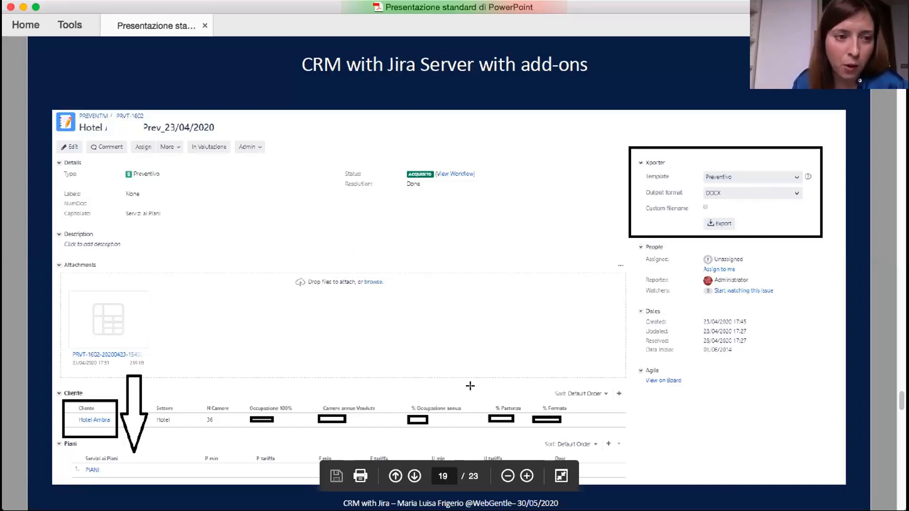
{"action": "key", "text": "Left"}
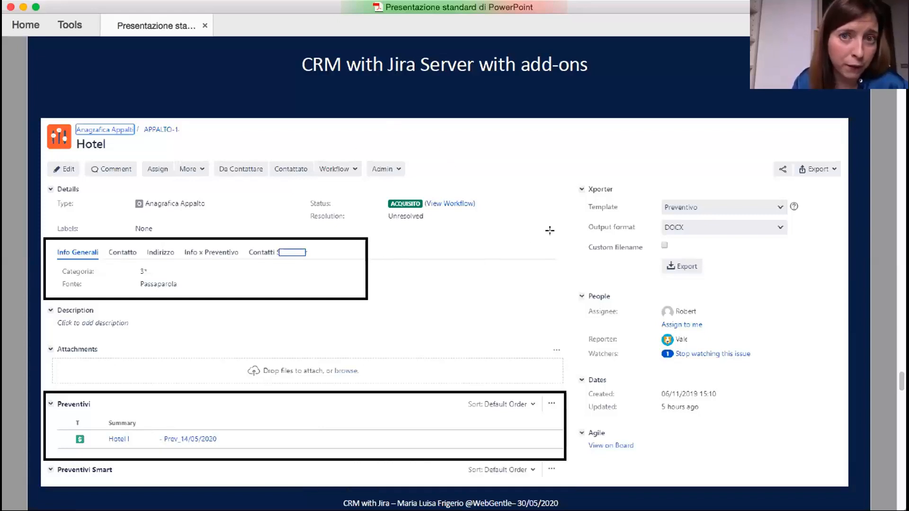
{"action": "key", "text": "Right"}
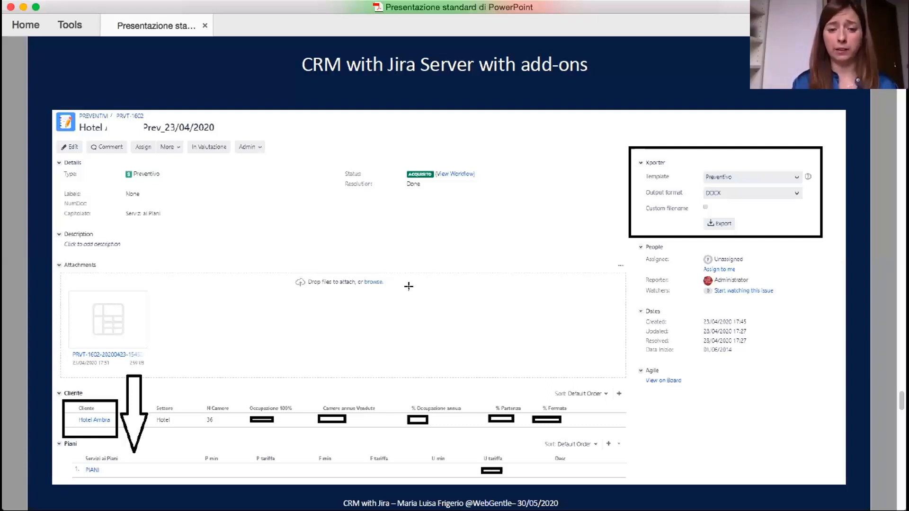
{"action": "left_click", "coordinate": [473, 285]}
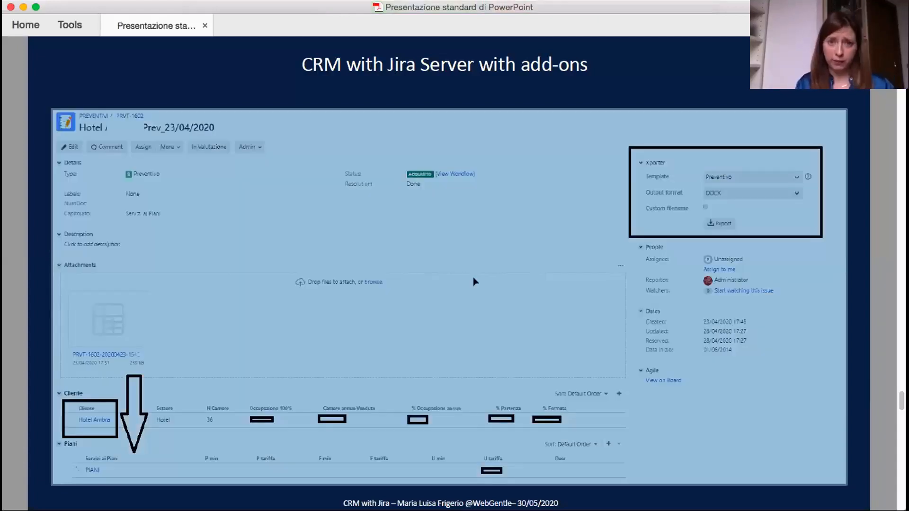
{"action": "key", "text": "Right"}
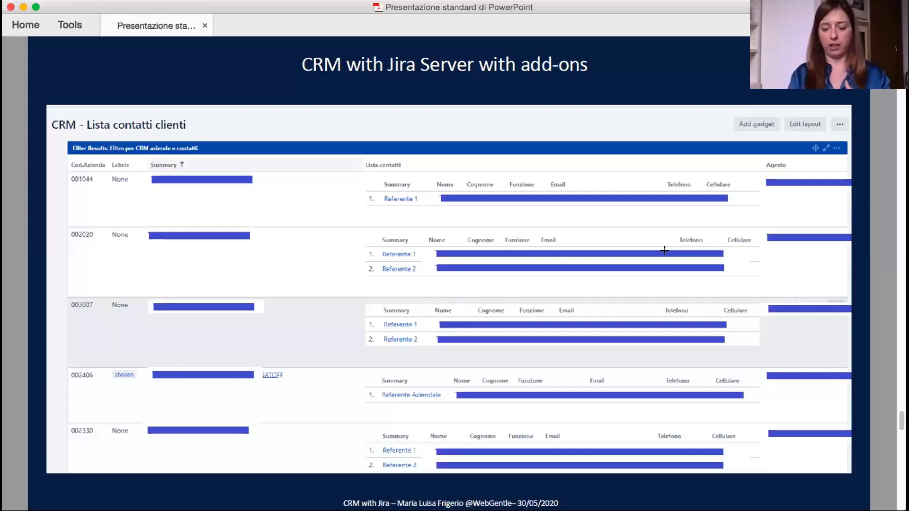
{"action": "scroll", "coordinate": [666, 250], "scroll_direction": "down", "scroll_amount": 1}
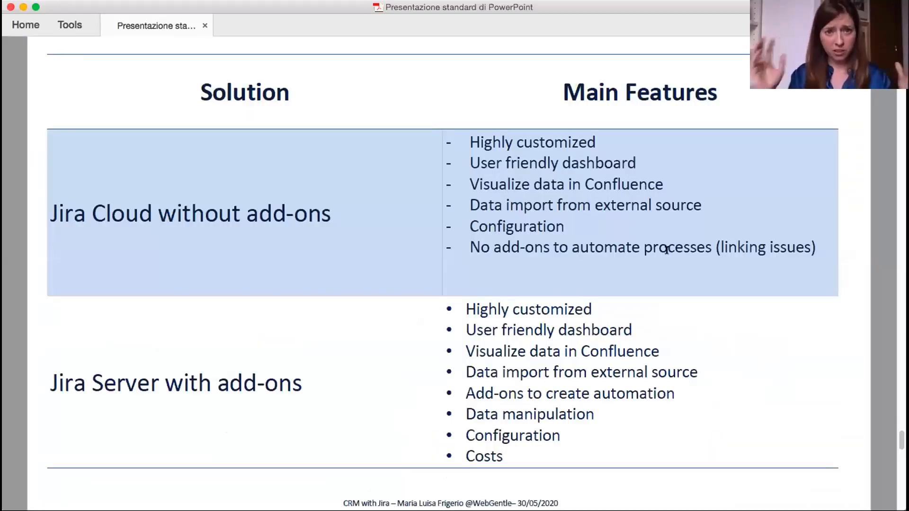